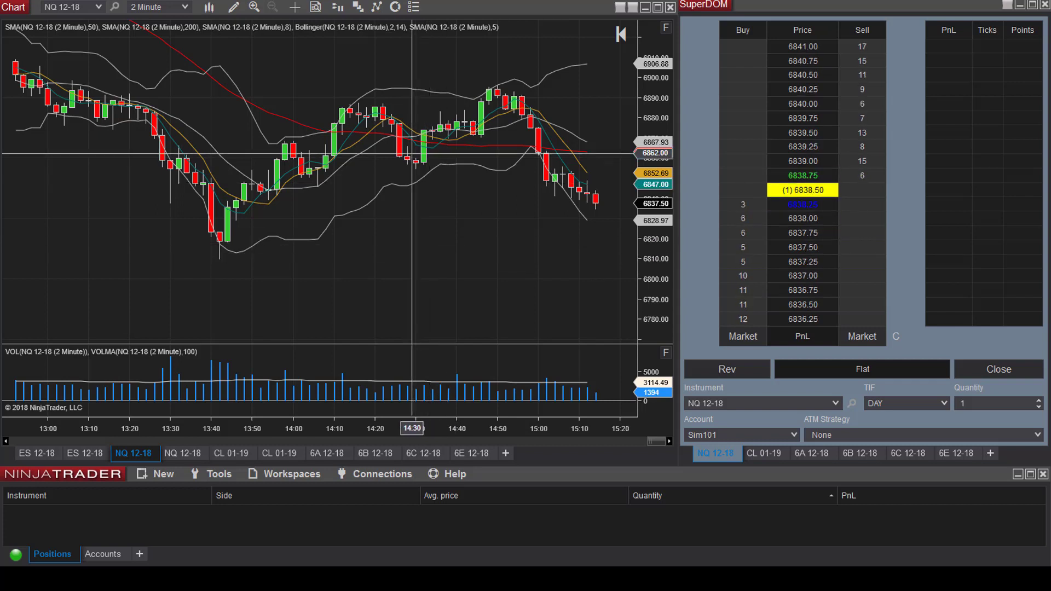
Display the Chart Trader panel beside the NQ 12-18 chart, keeping the Test 2 ATM strategy
click(337, 8)
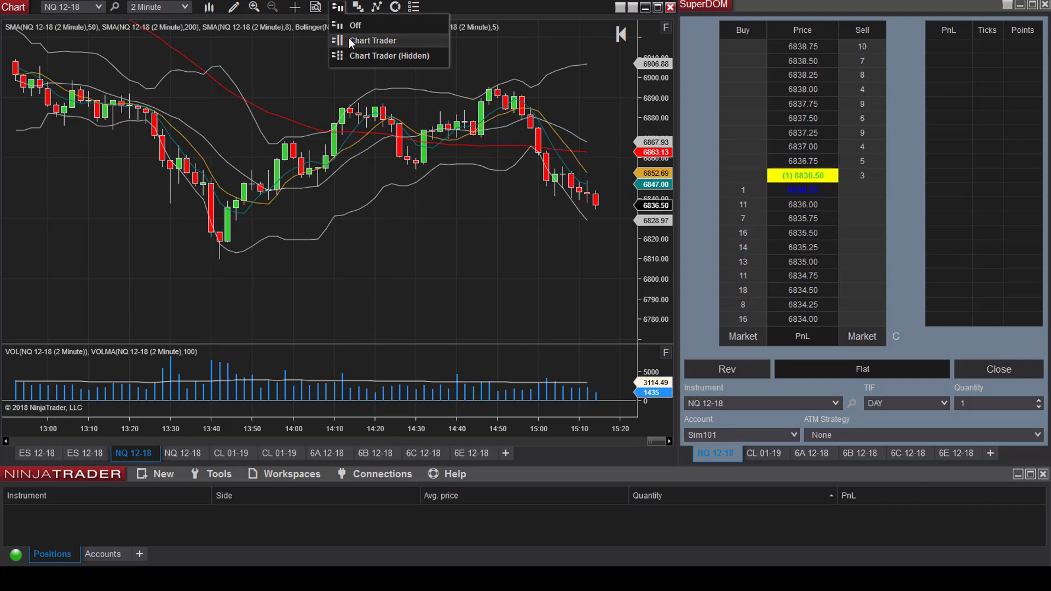
click(349, 39)
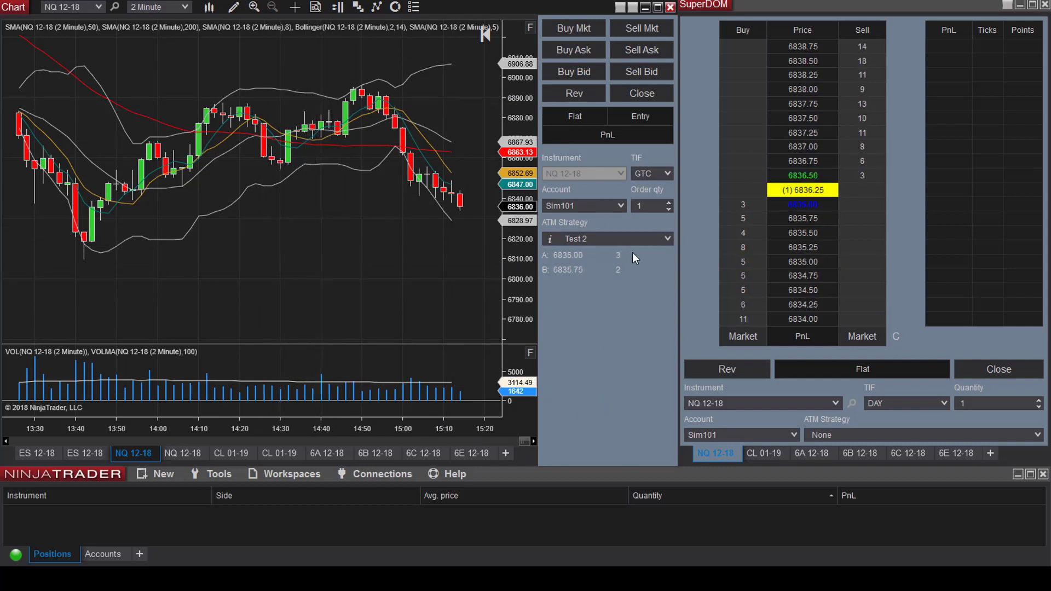
click(669, 239)
click(635, 222)
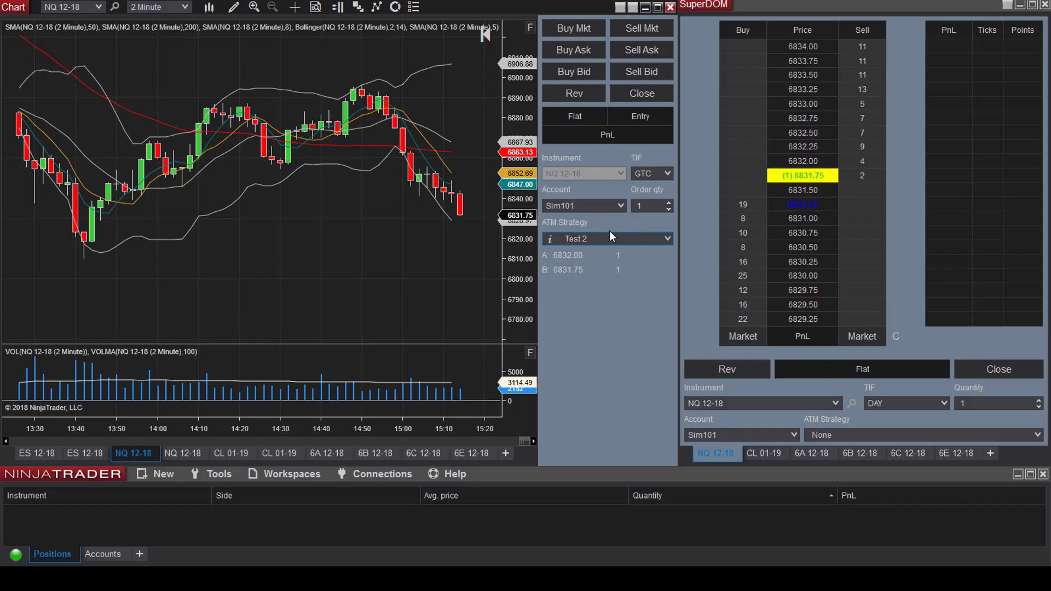
Start a custom ATM strategy measured in Ticks with a 20-tick stop loss and 20-tick target
click(667, 239)
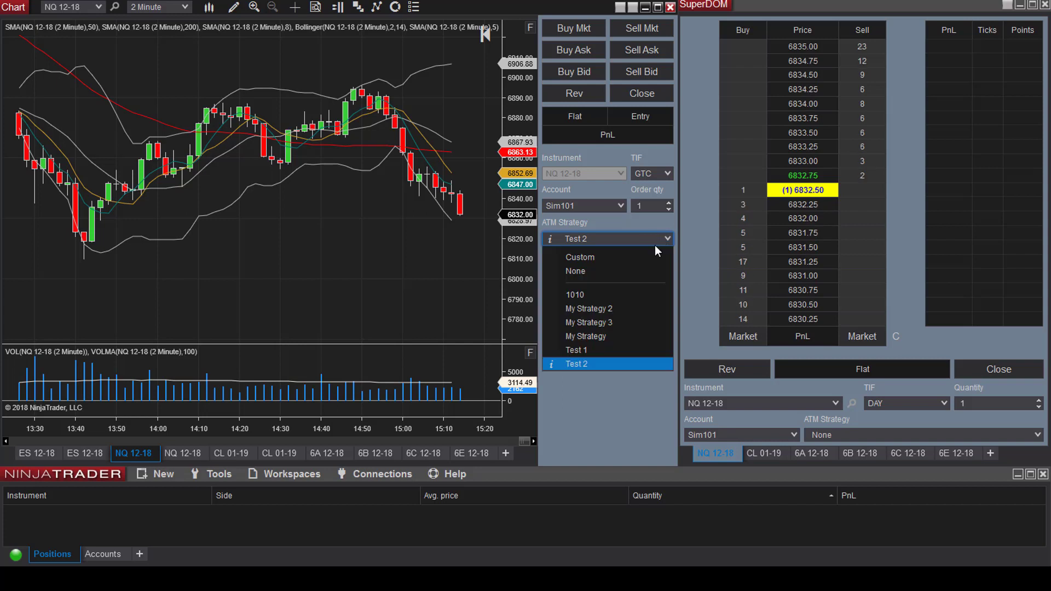
click(589, 256)
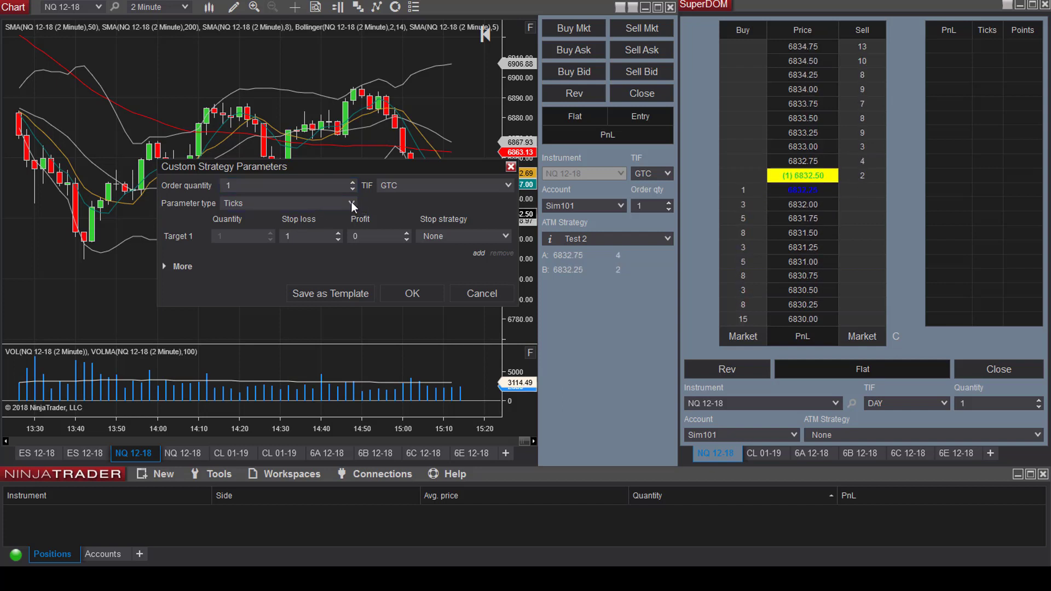
click(334, 202)
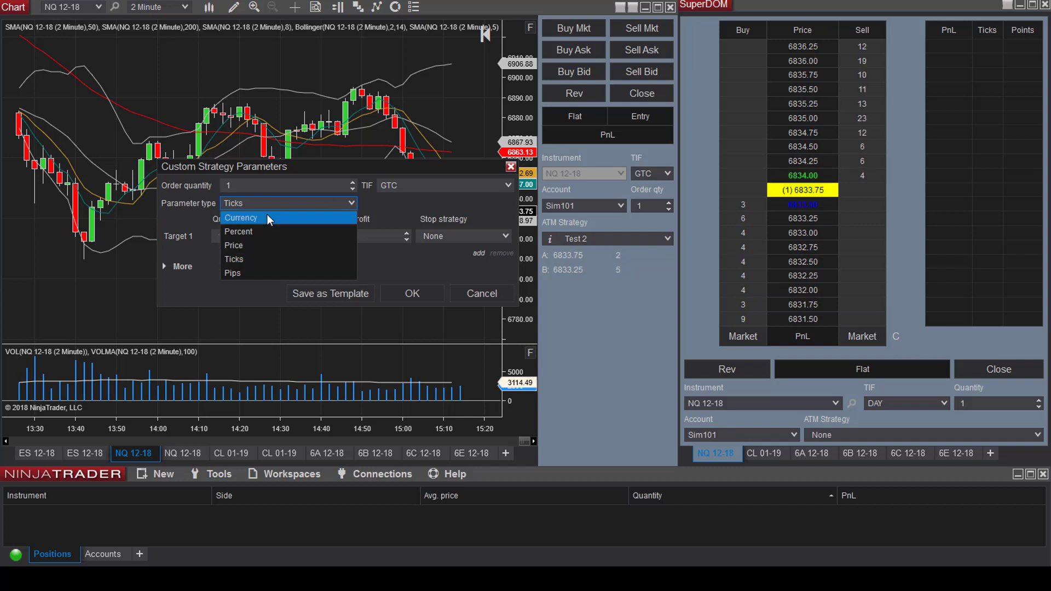
click(236, 261)
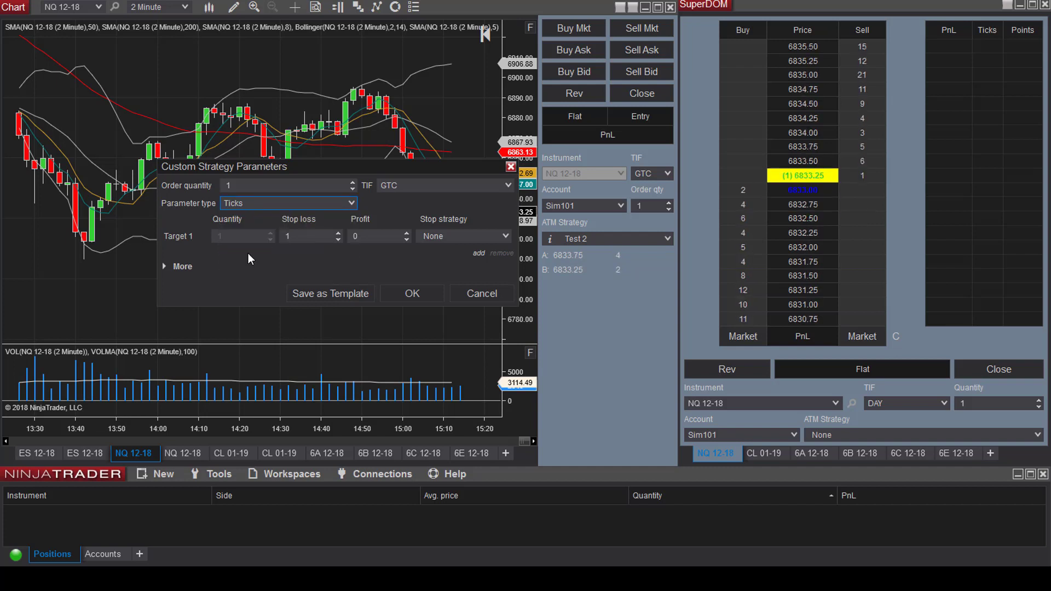
click(318, 237)
text(1)
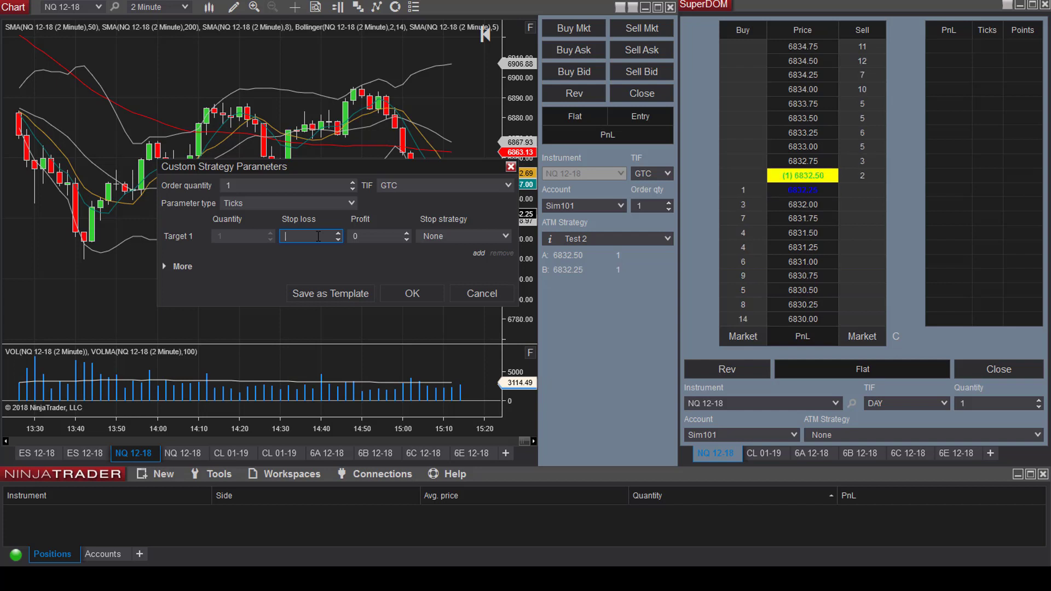
click(379, 237)
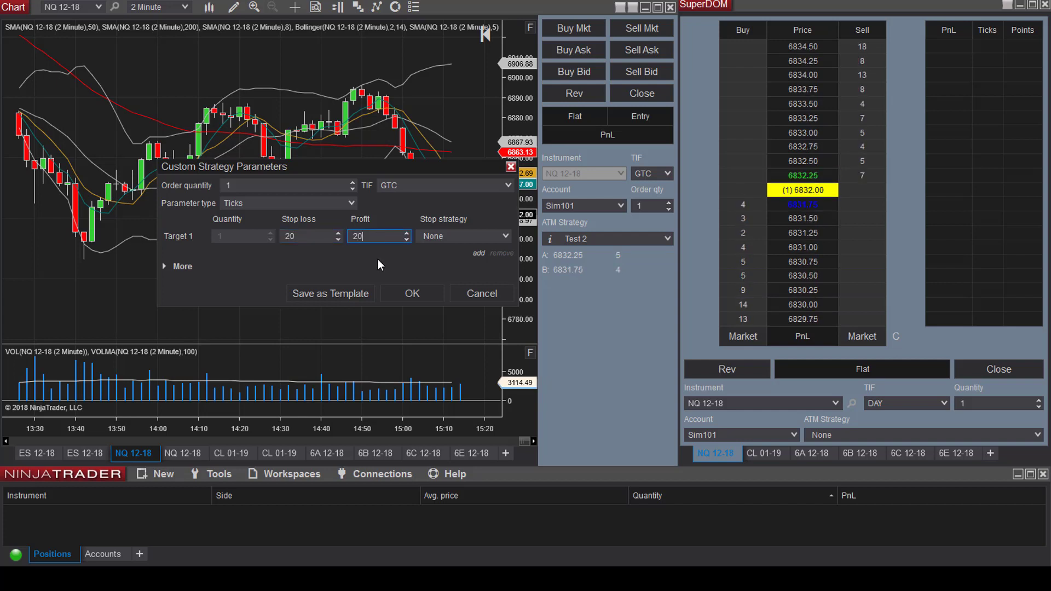
Save the strategy as template 'Test 3' and confirm the settings
click(325, 296)
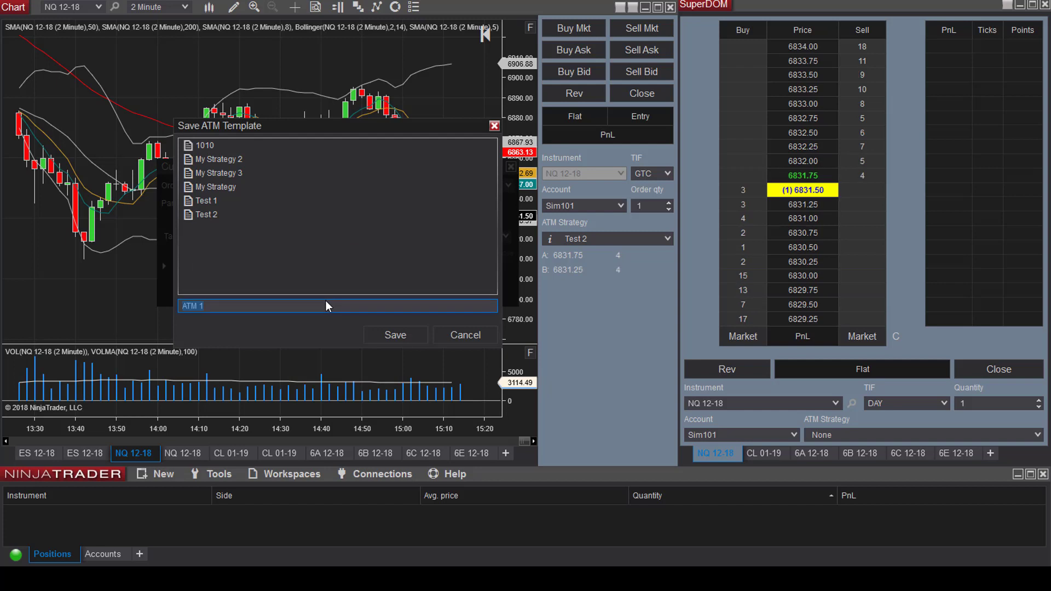
click(231, 308)
key(BackSpace)
key(BackSpace)
key(BackSpace)
key(BackSpace)
key(BackSpace)
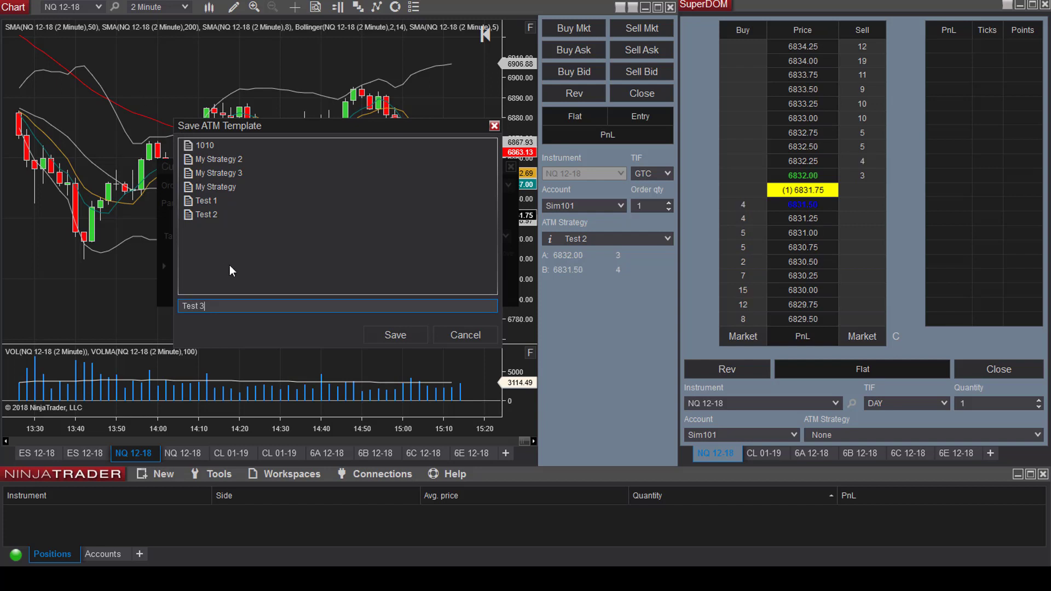
click(382, 333)
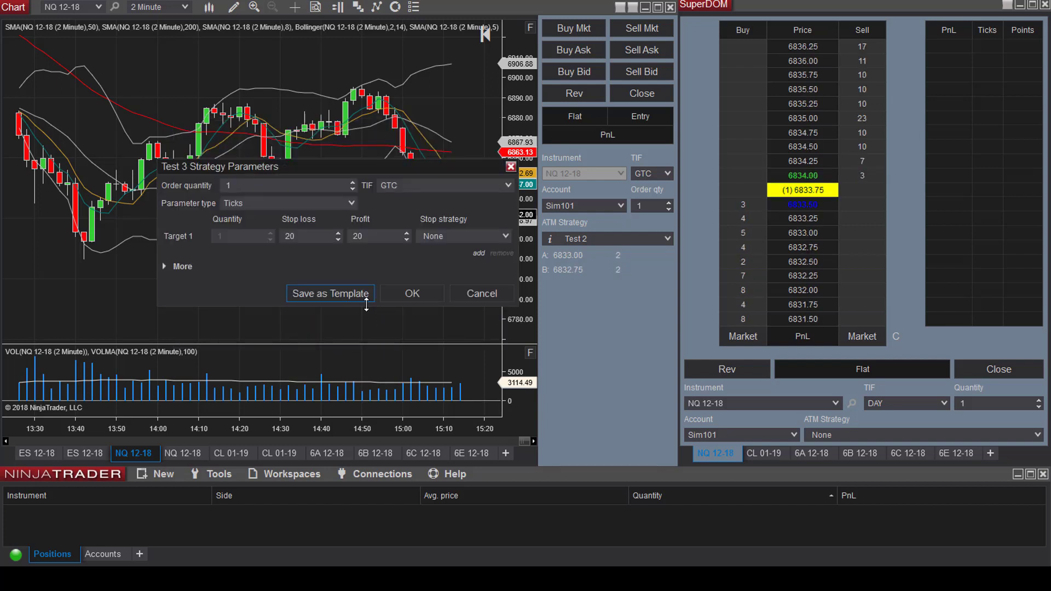
click(425, 295)
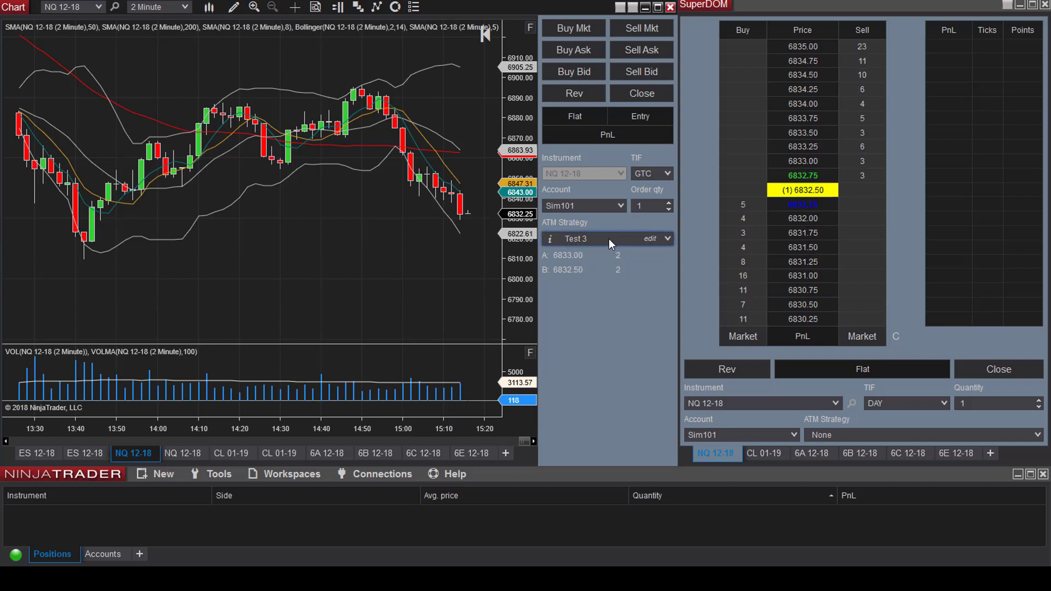
Short 1 NQ contract at market and raise its stop to 6846.75
drag(521, 152, 513, 186)
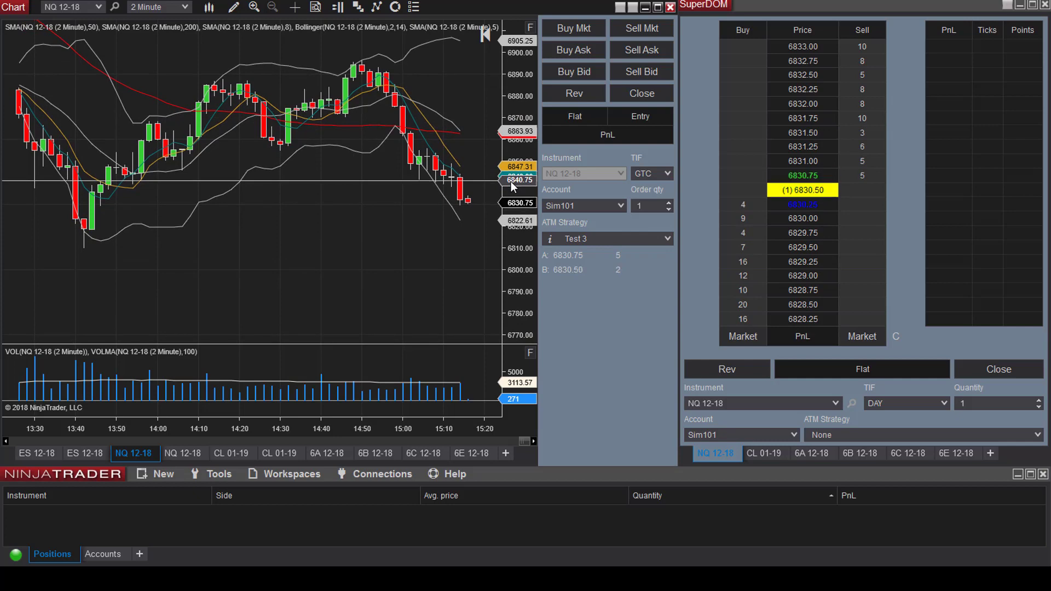
click(641, 32)
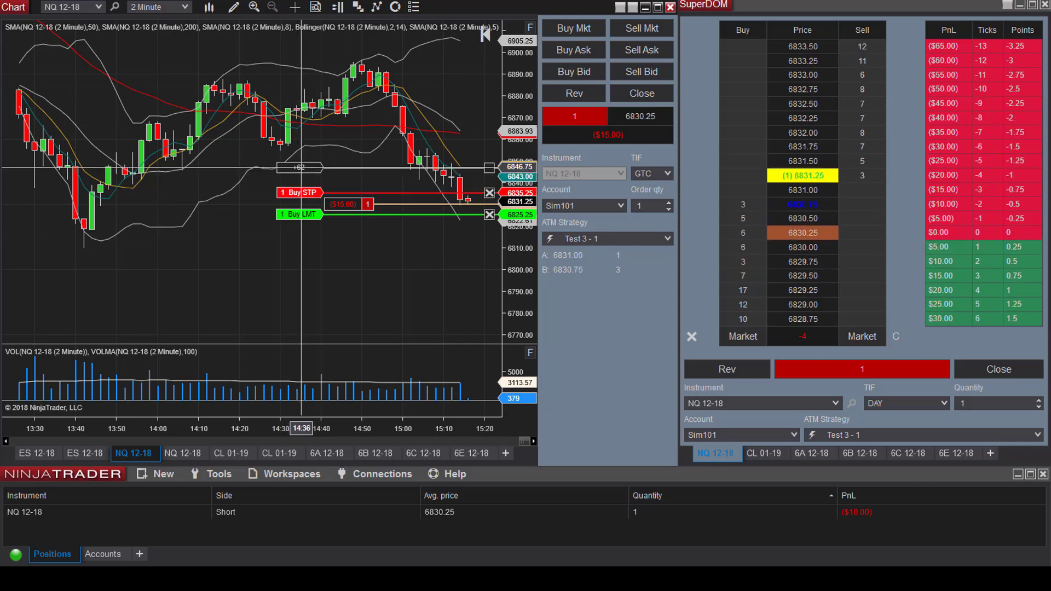
drag(301, 192, 302, 167)
Lower the profit target to 6809.25 and raise the stop to 6849.75
drag(303, 214, 306, 236)
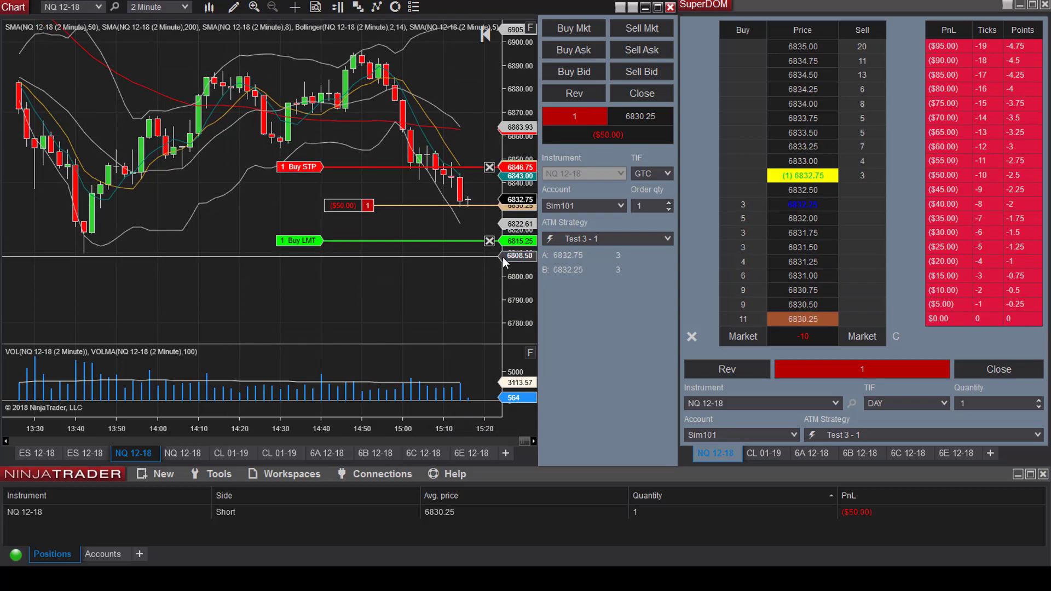
click(298, 241)
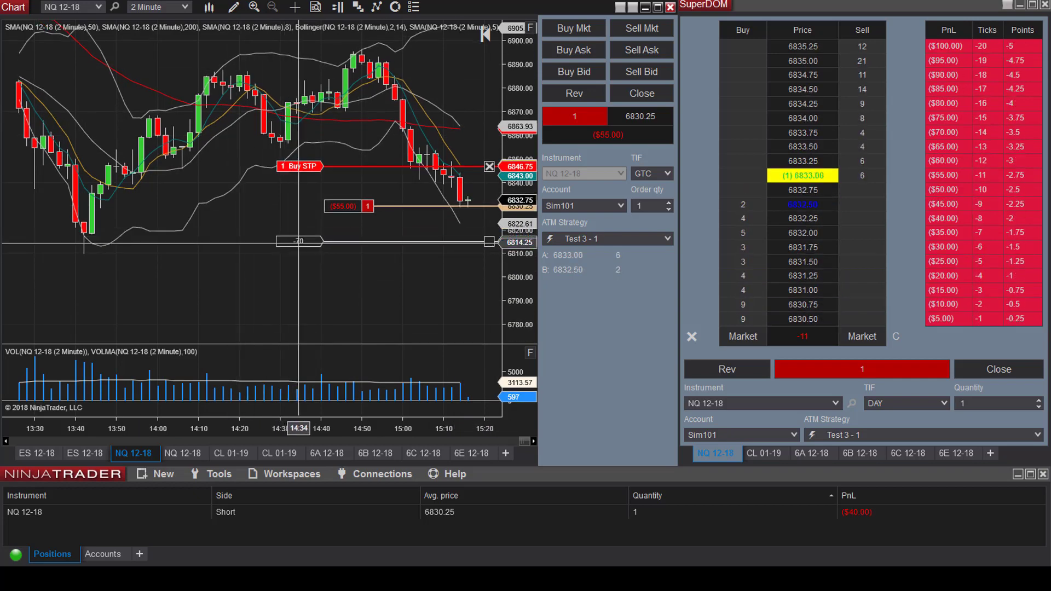
click(299, 242)
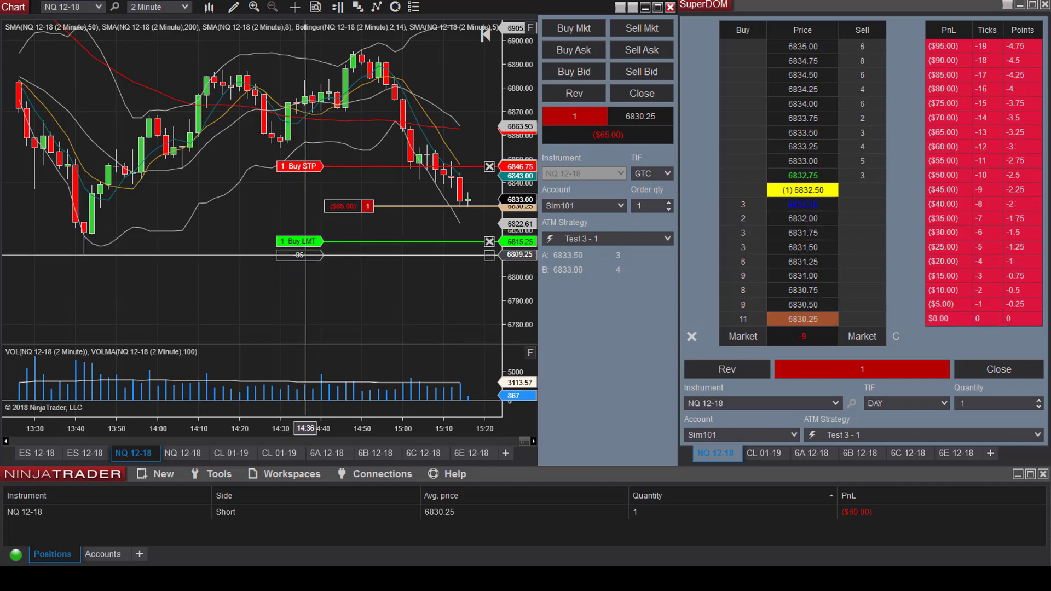
click(304, 256)
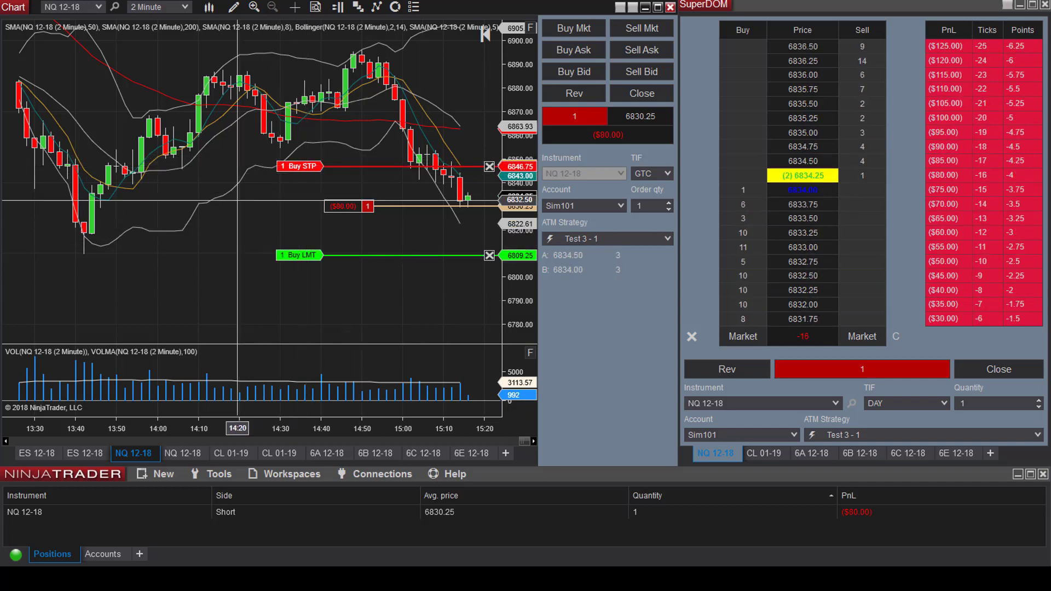
click(299, 166)
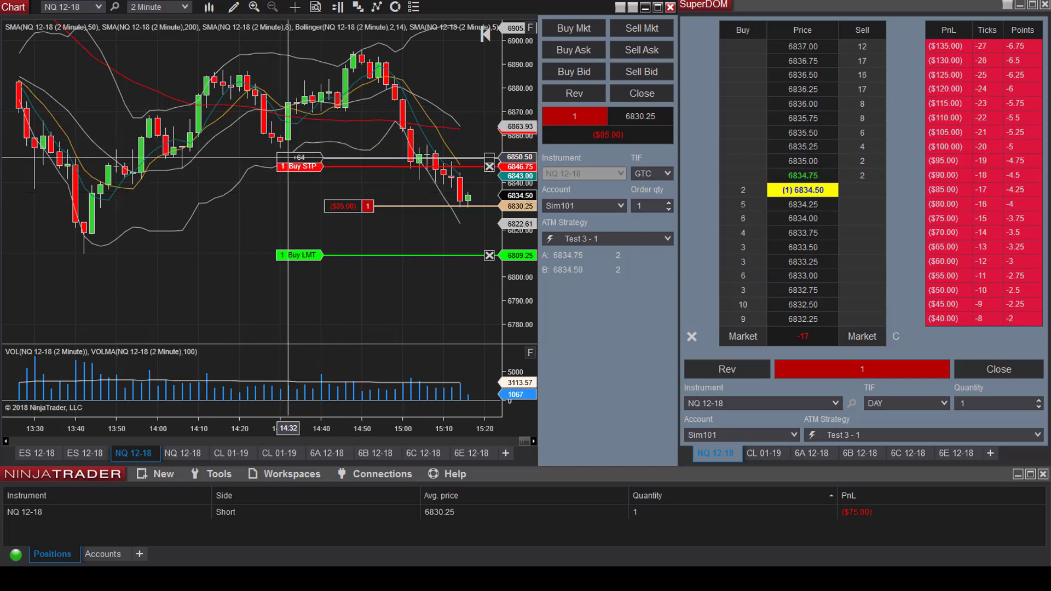
click(290, 160)
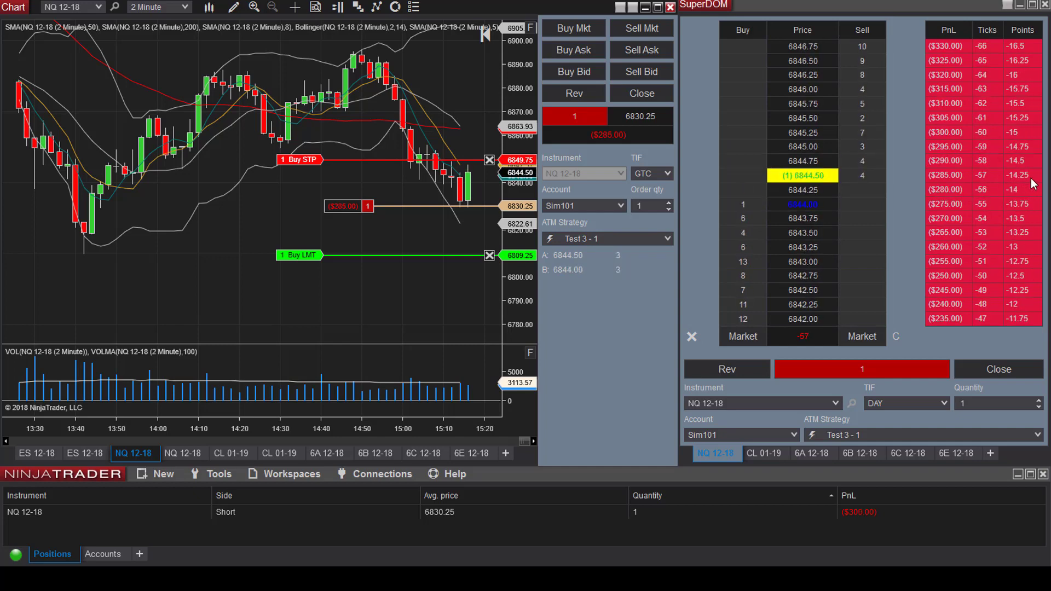
Lower the short's stop to 6847.50 so the position gets stopped out flat
drag(292, 167, 288, 165)
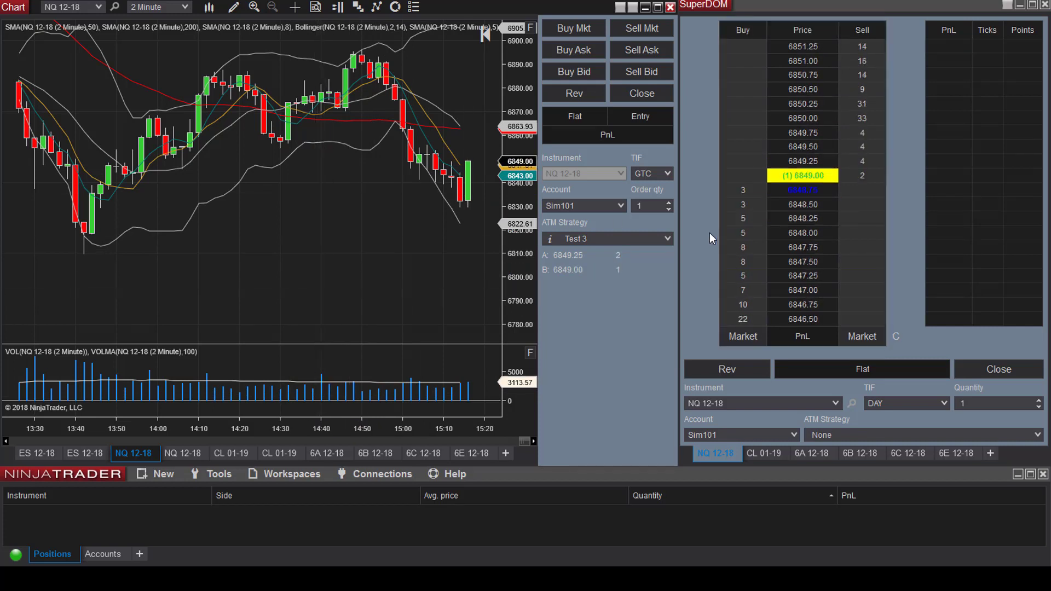
Set the ATM strategy to None and buy 1 NQ contract at market, filling at 6850.50
click(667, 240)
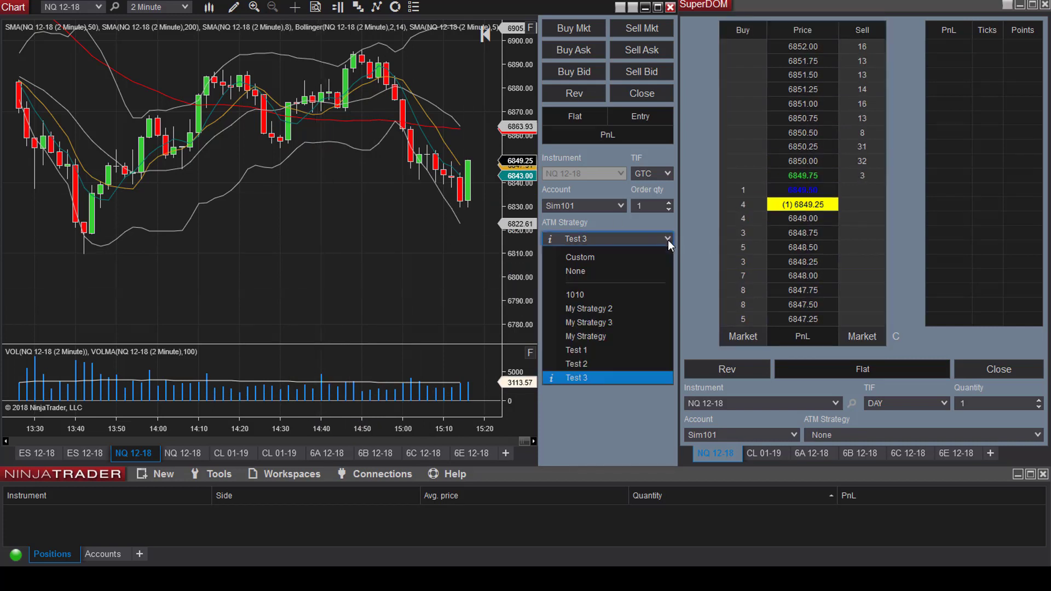
click(609, 255)
click(449, 295)
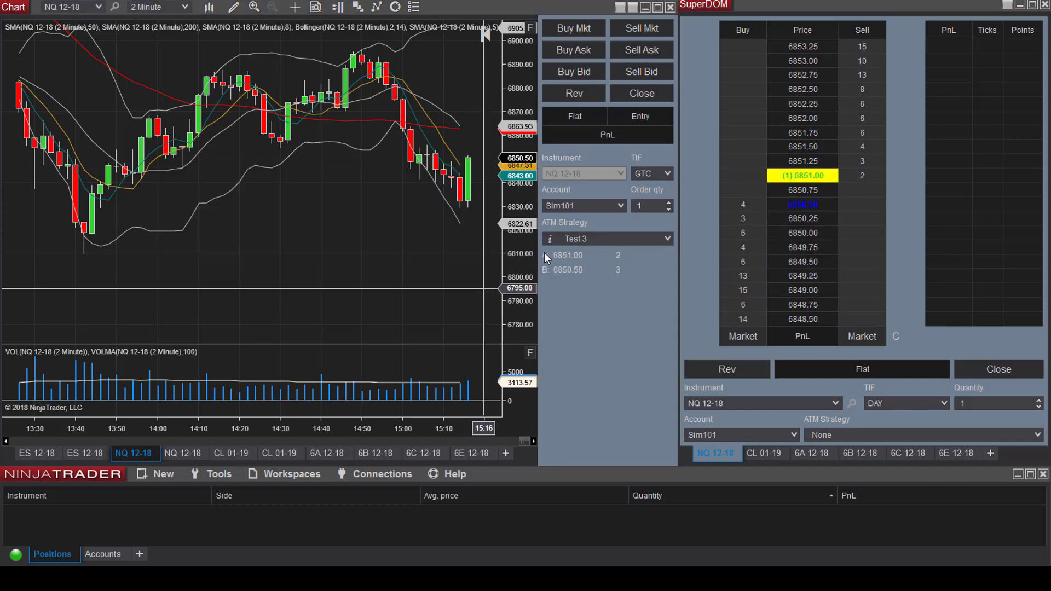
click(669, 241)
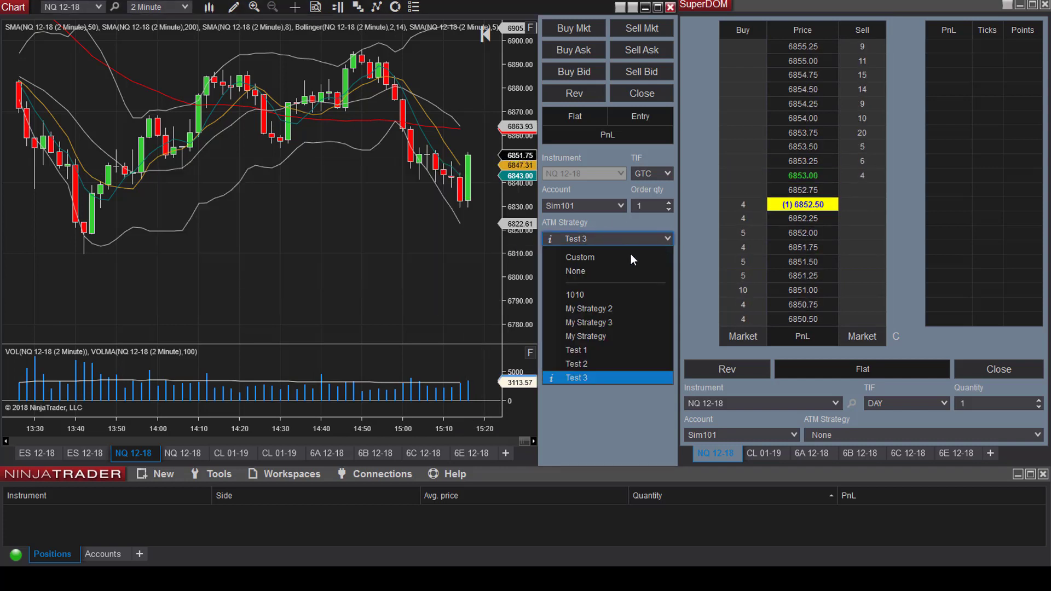
click(601, 270)
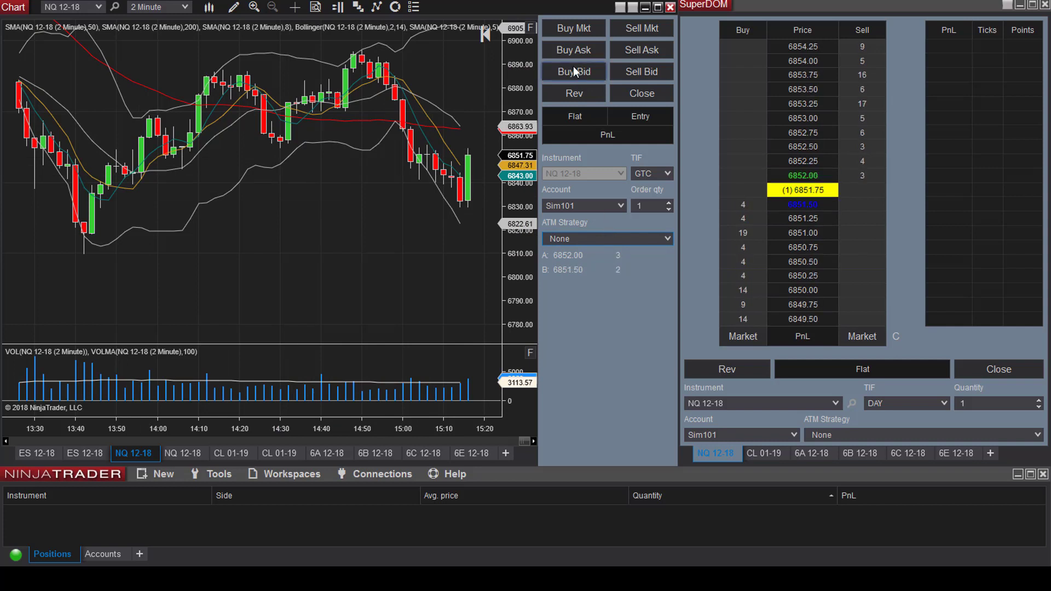
click(573, 27)
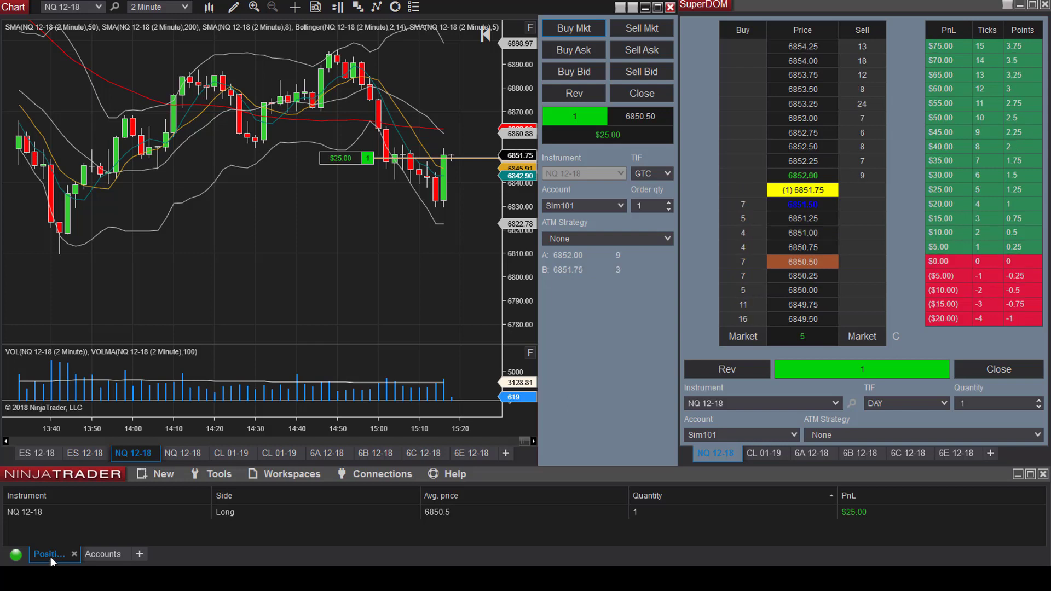
Apply the Test 3 ATM strategy to the NQ long and raise its target to 6865.50
right_click(60, 511)
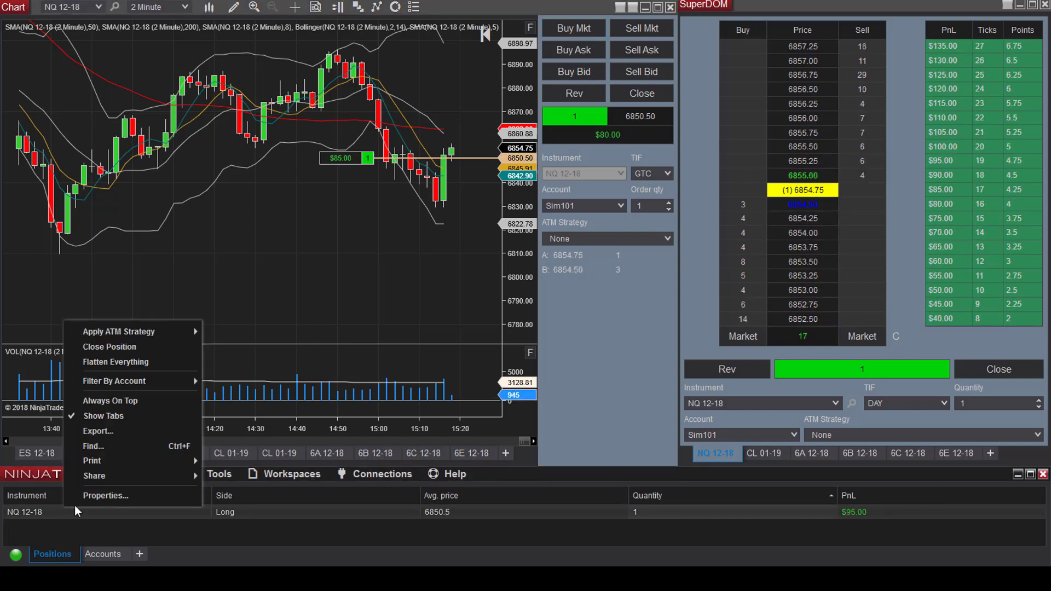
mouse_move(126, 333)
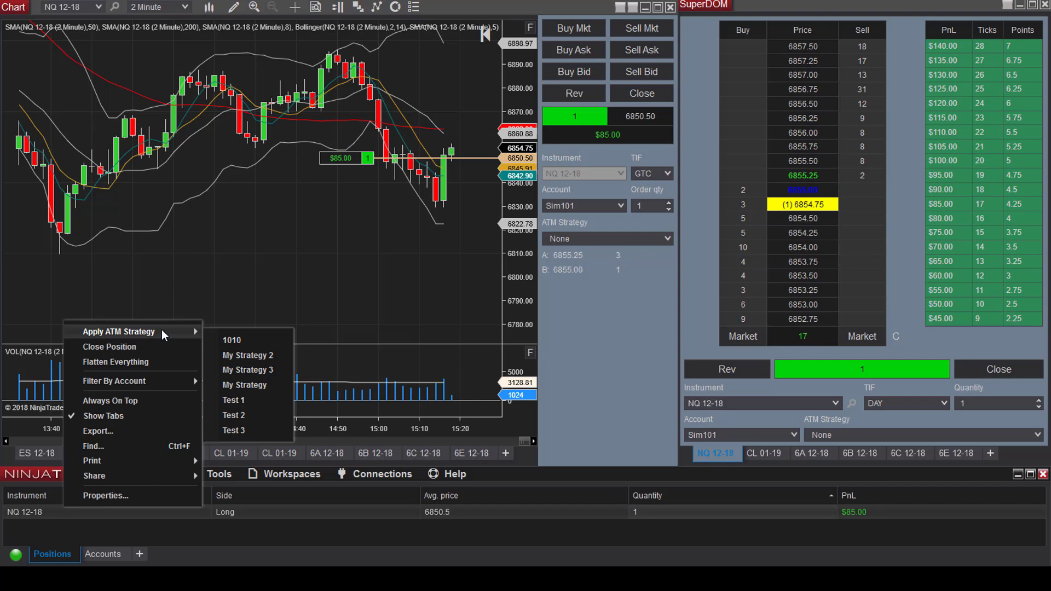
click(233, 430)
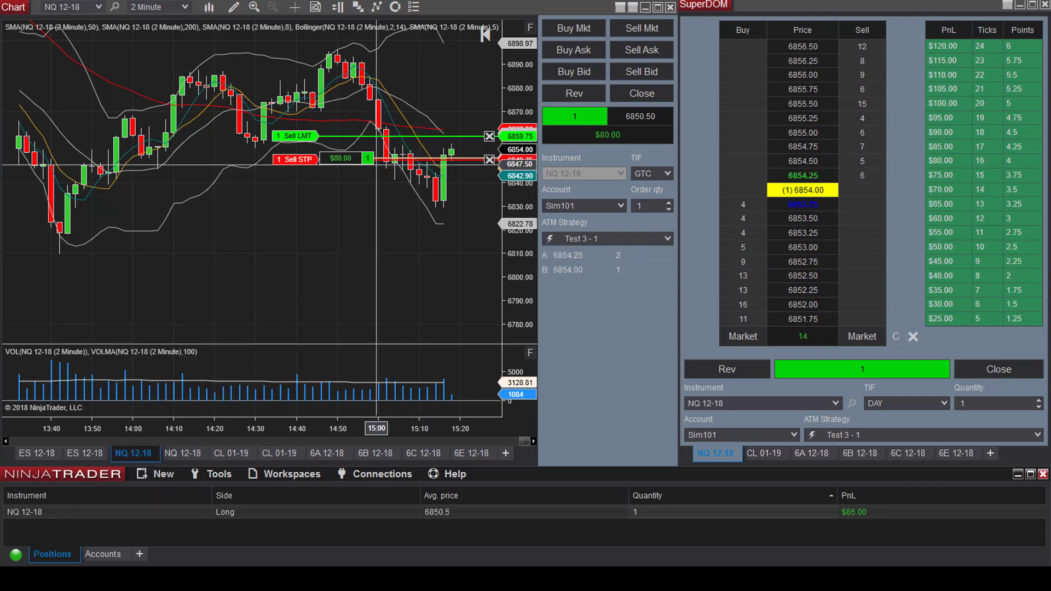
drag(297, 135, 296, 122)
drag(293, 159, 293, 178)
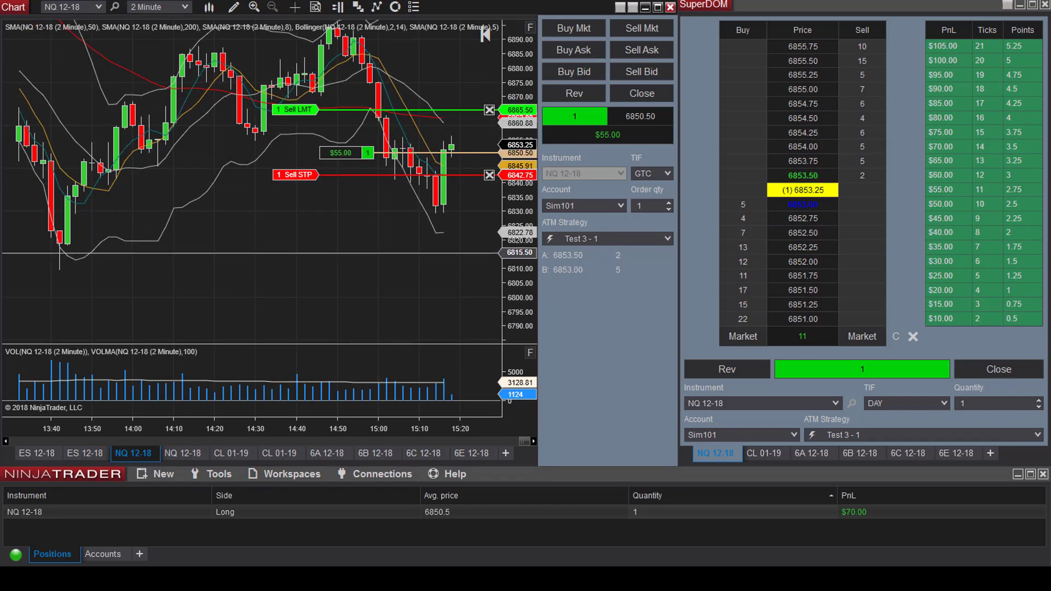
Move the long's Sell LMT target to 6859.75 and Sell STP stop to 6844.75
drag(290, 175, 296, 161)
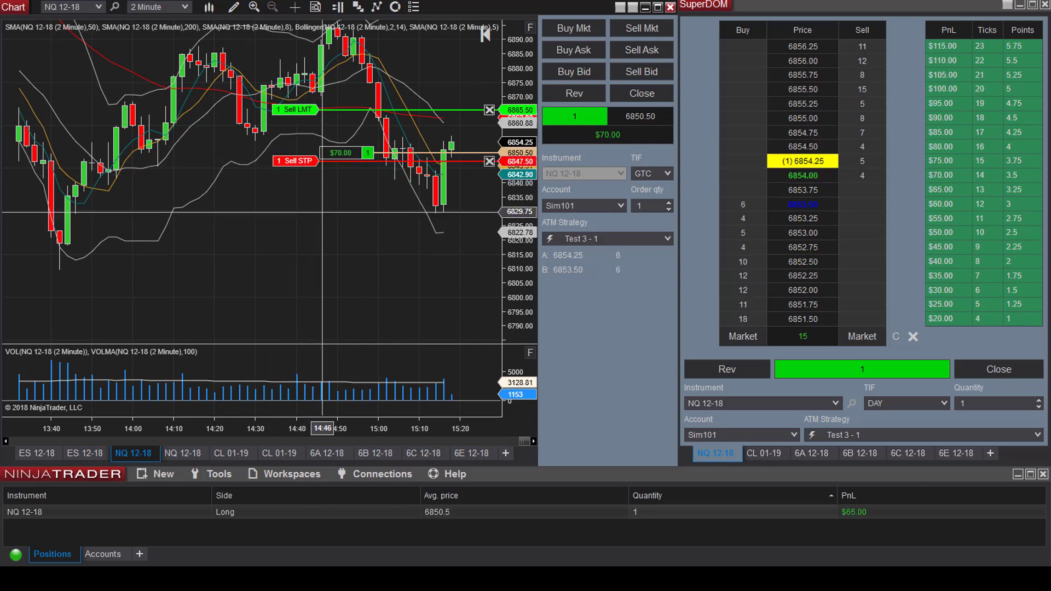
drag(308, 110, 310, 134)
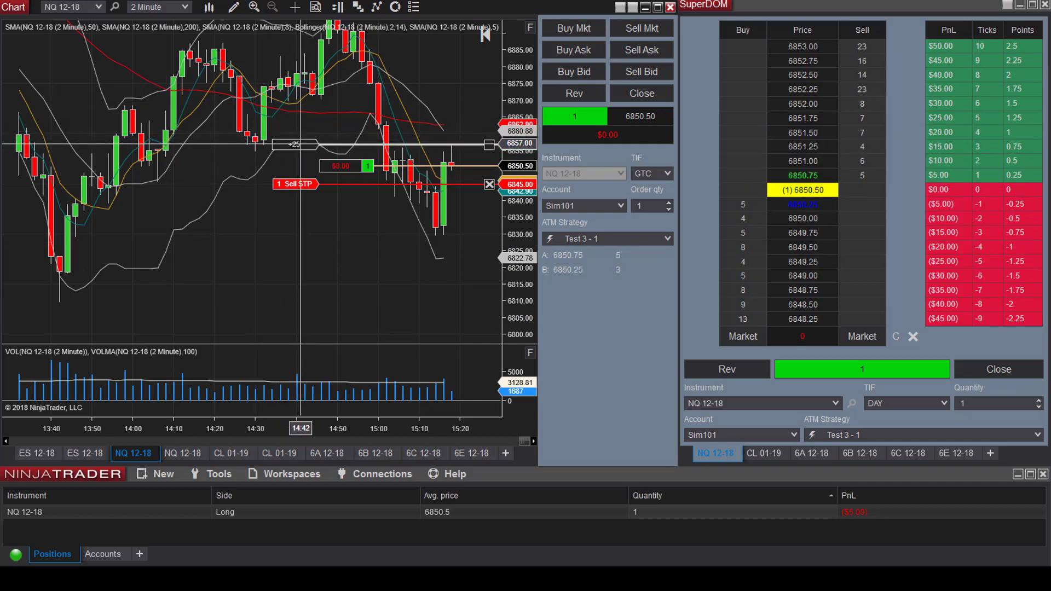
mouse_move(300, 144)
mouse_down()
mouse_move(309, 93)
mouse_move(311, 144)
mouse_up()
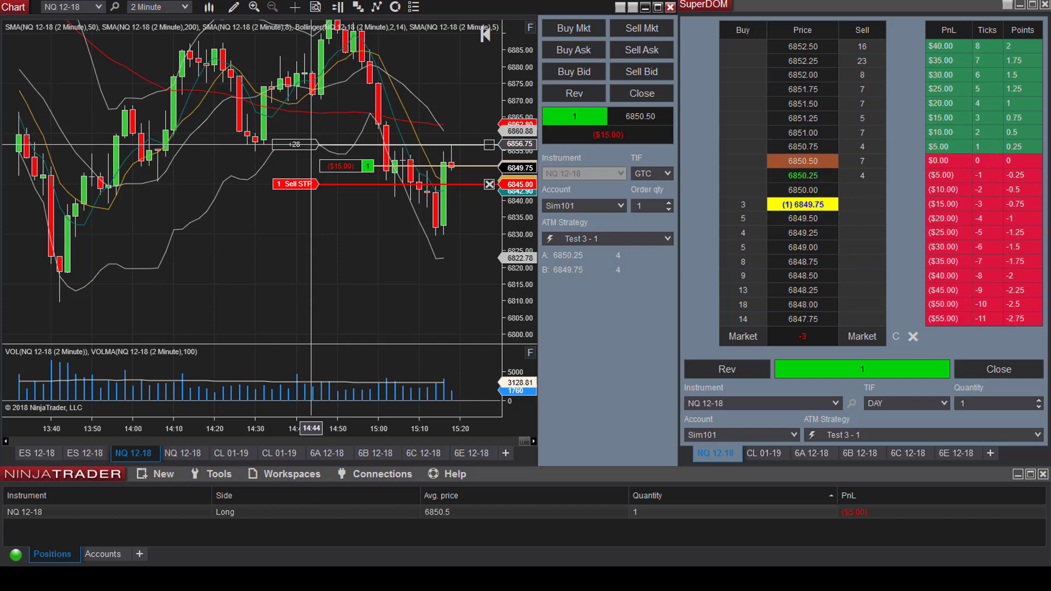
drag(293, 185, 296, 185)
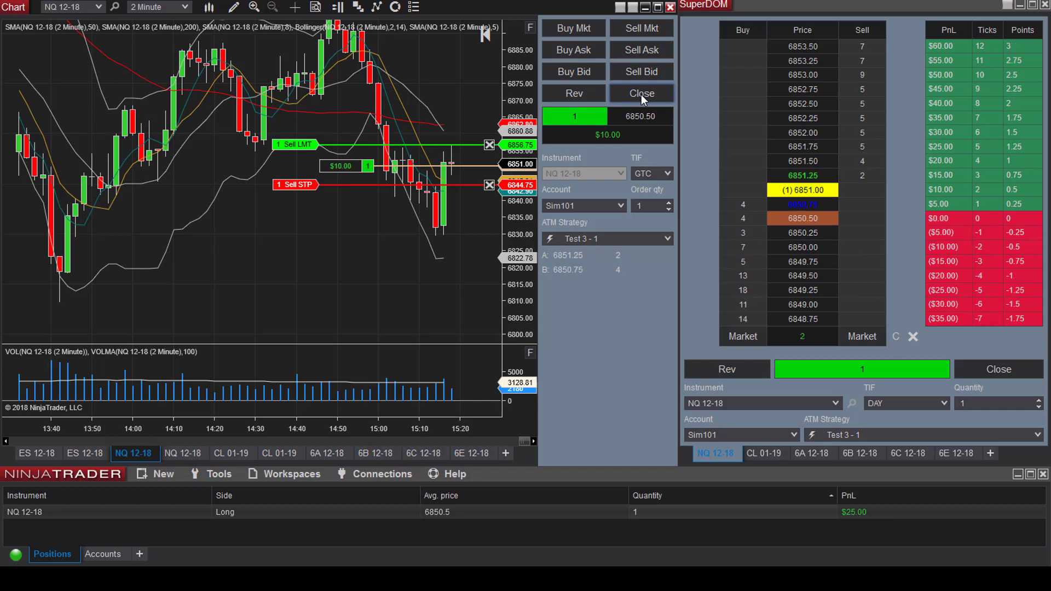
Close the NQ long with its orders and check Sim101's realized PnL of ($665.00)
click(641, 94)
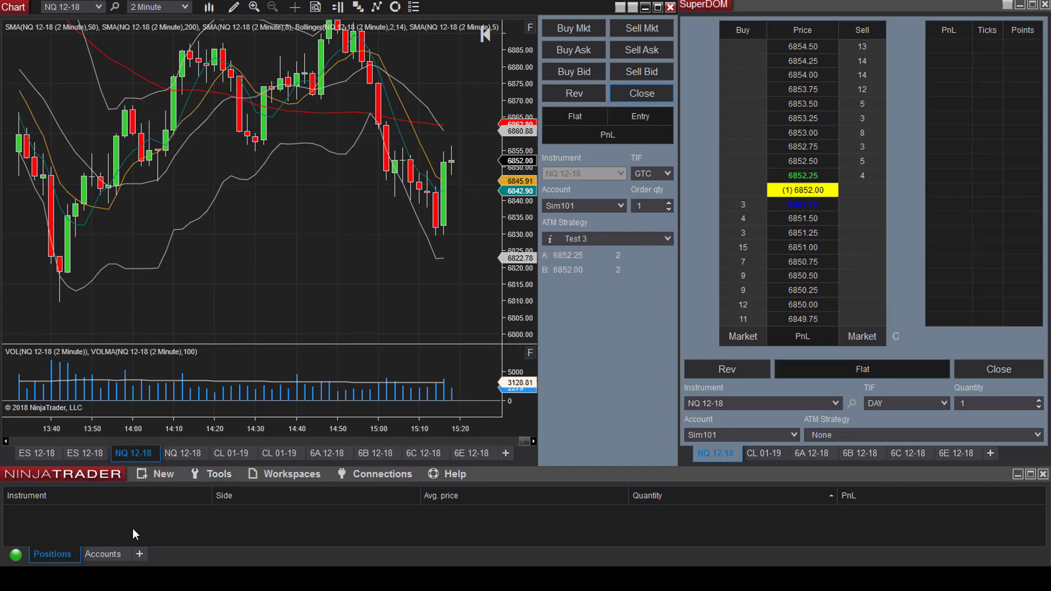
click(105, 555)
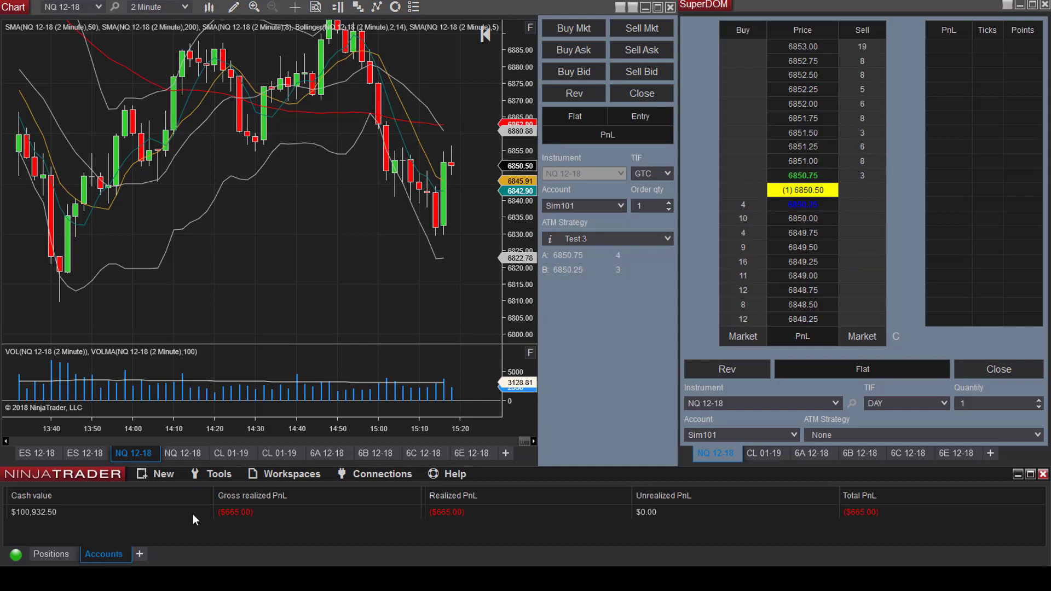
drag(533, 78, 531, 121)
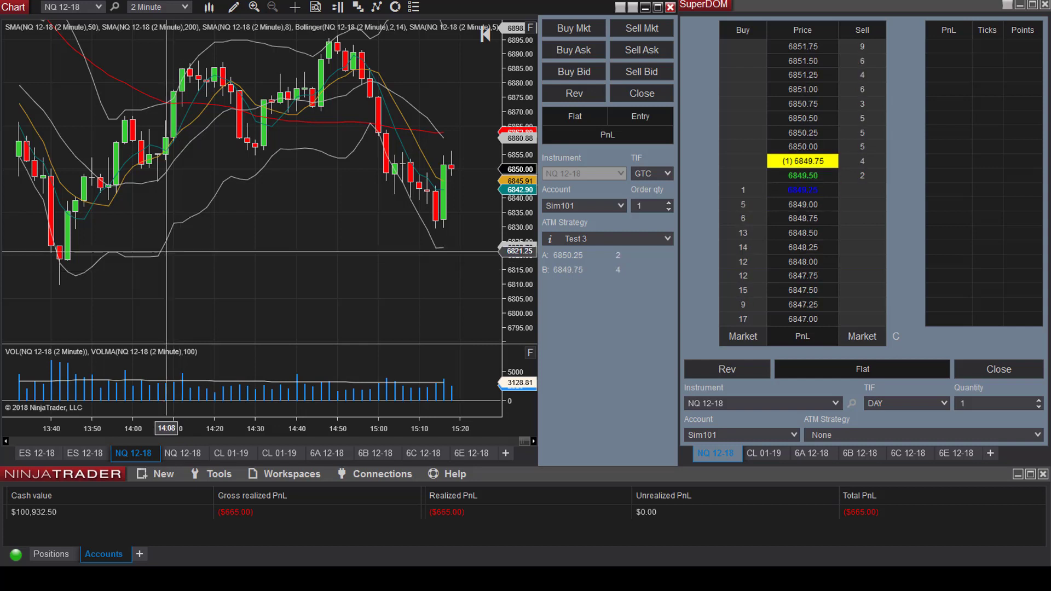
click(50, 554)
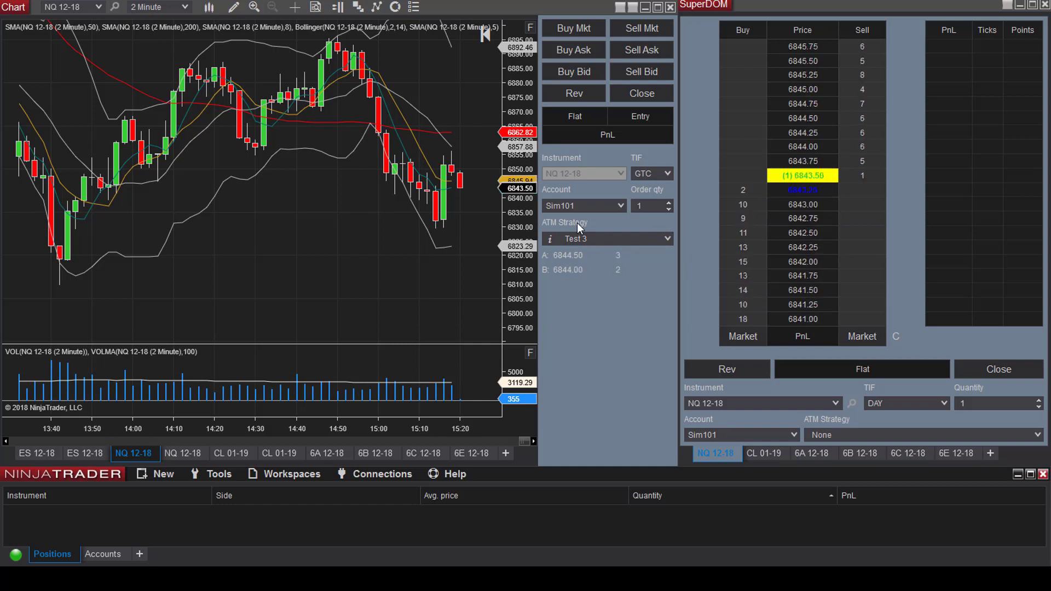
Start a custom ATM strategy with quantity 2, a 30-tick stop and a 30-tick target
click(669, 240)
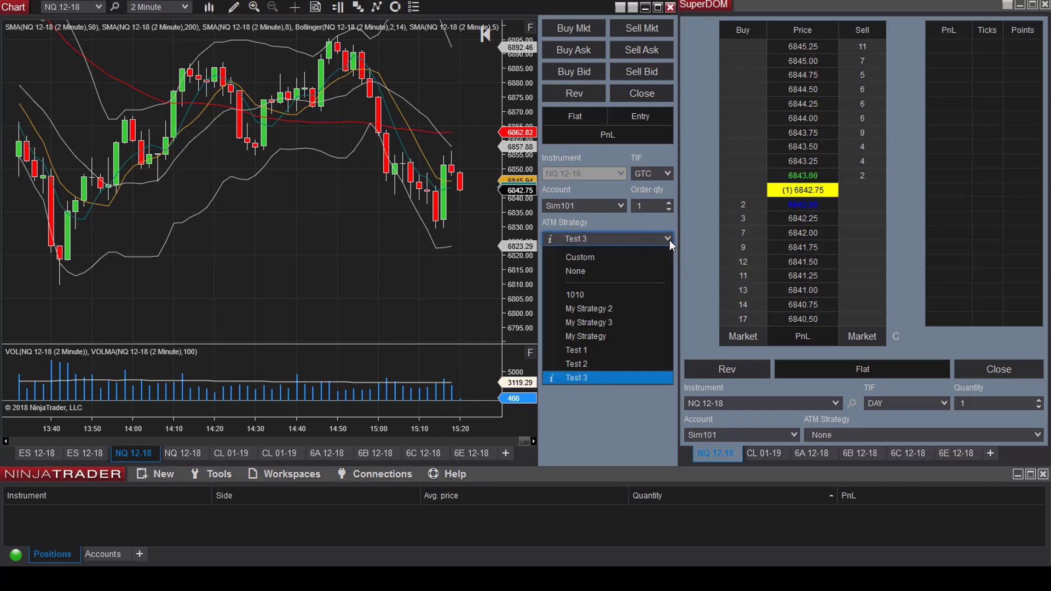
click(583, 260)
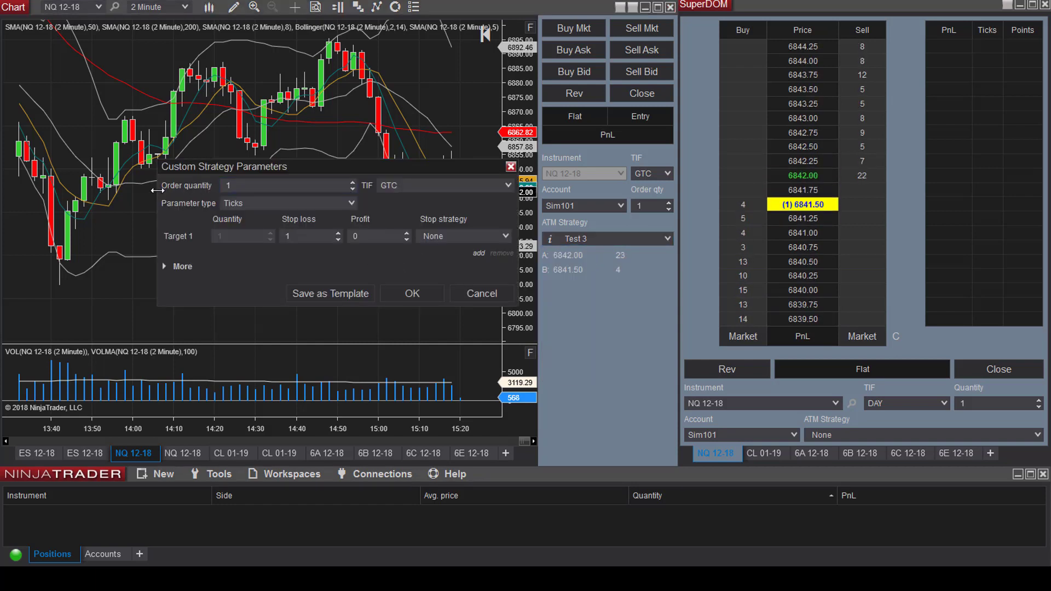
click(352, 183)
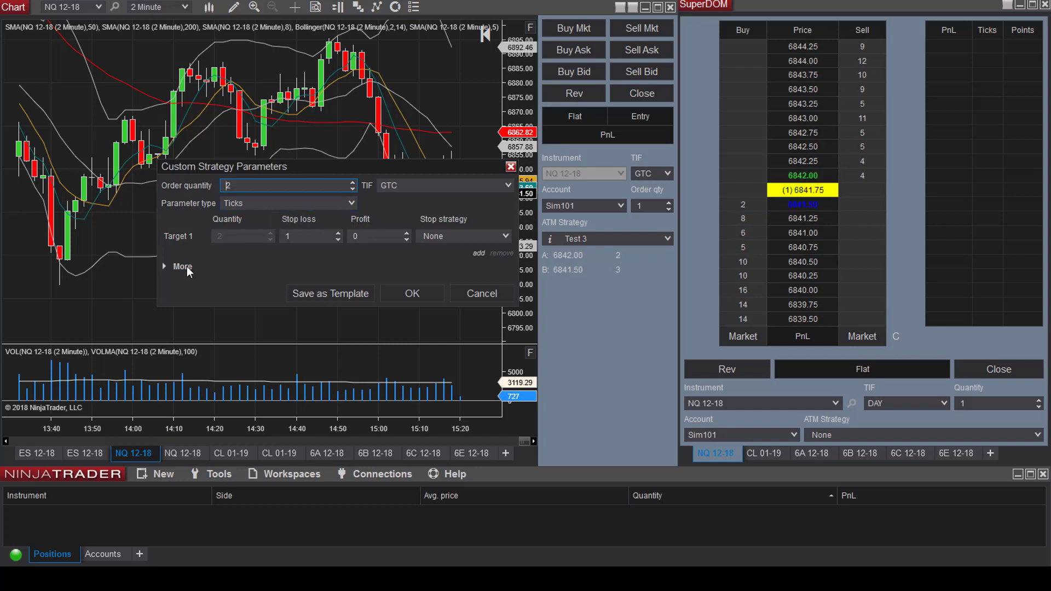
click(307, 235)
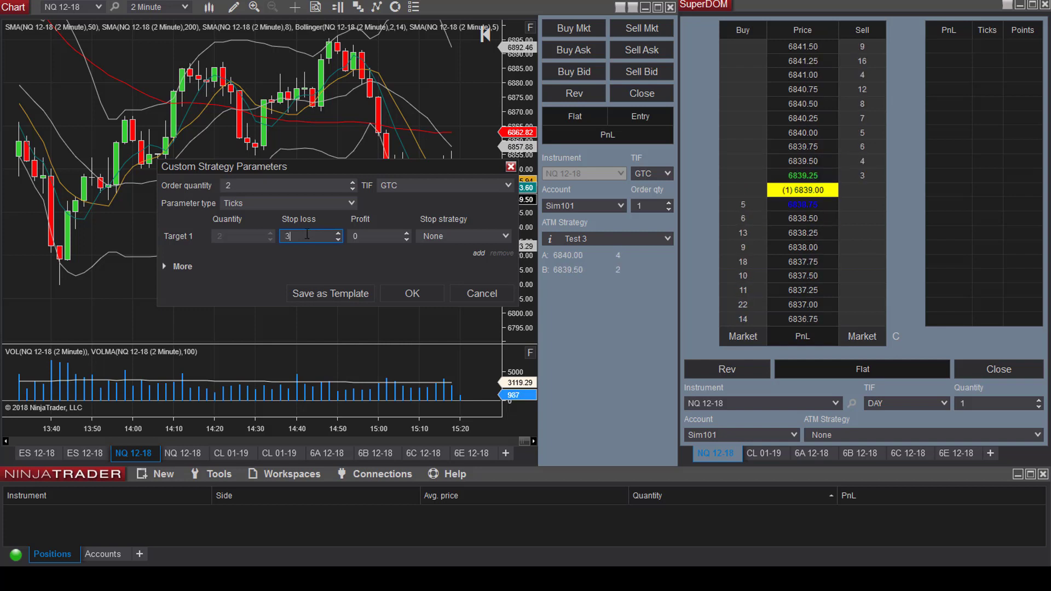
click(384, 240)
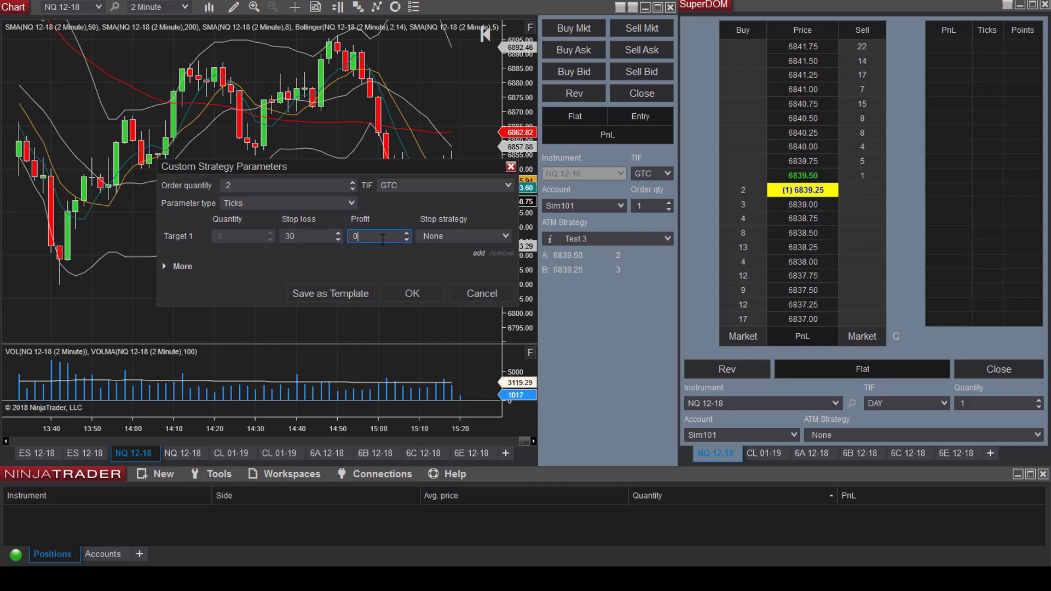
click(357, 259)
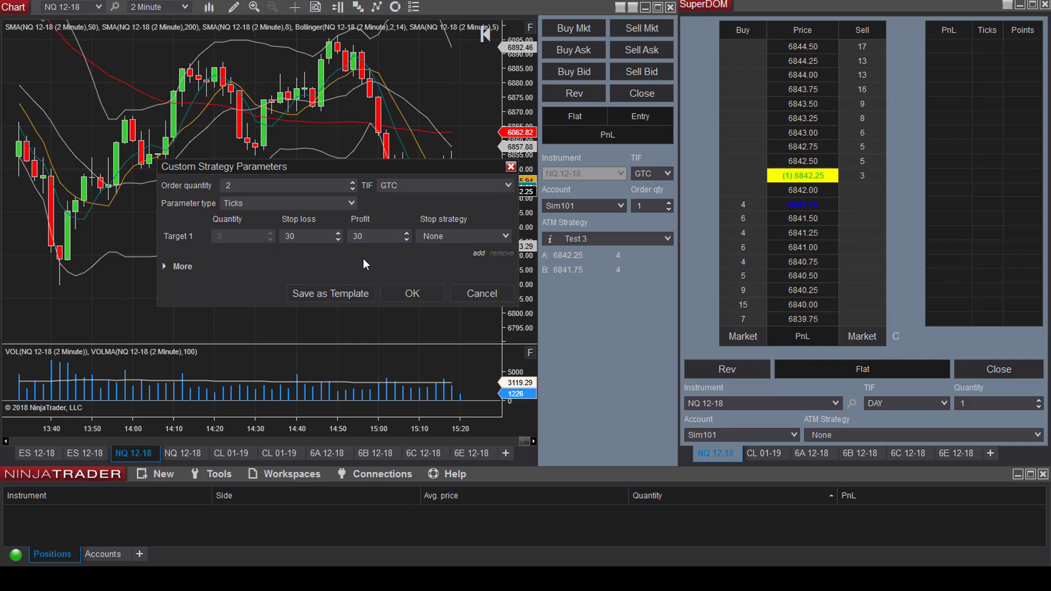
Add a second target at 45 ticks, set Target 1 quantity to 1, and save as template
click(479, 254)
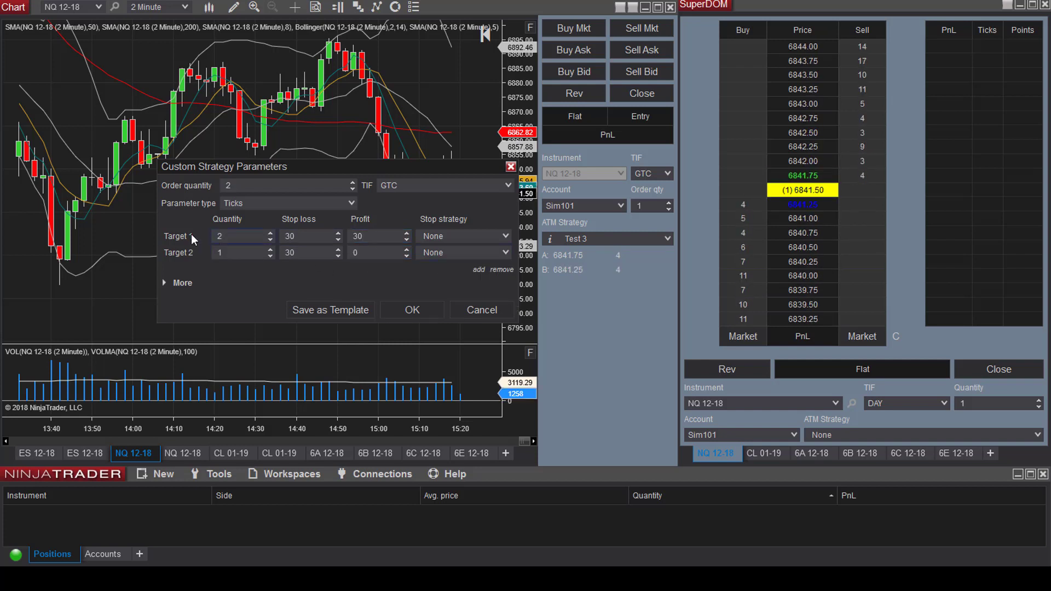
click(270, 244)
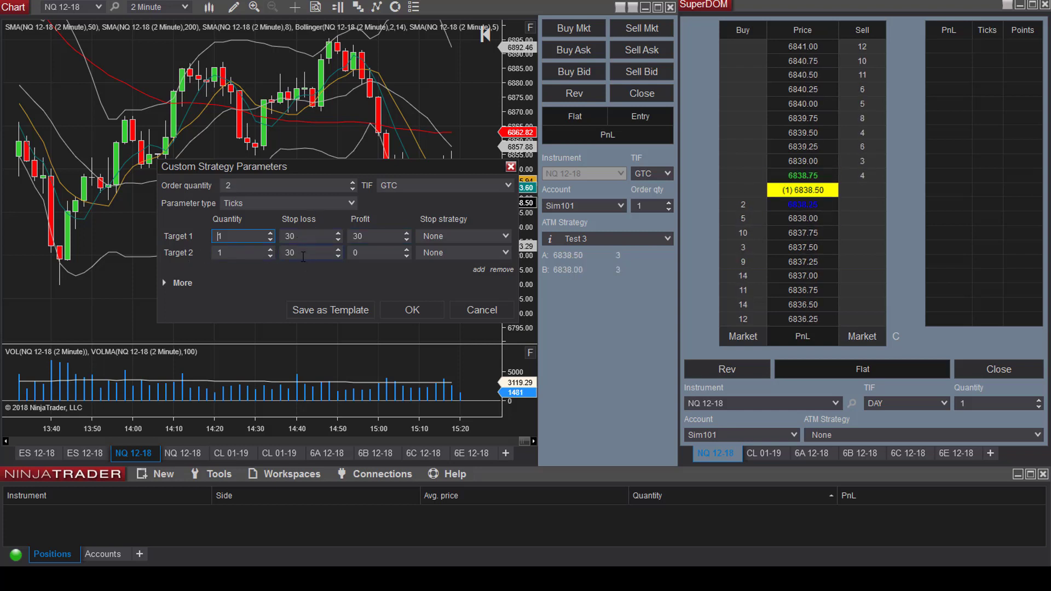
click(372, 253)
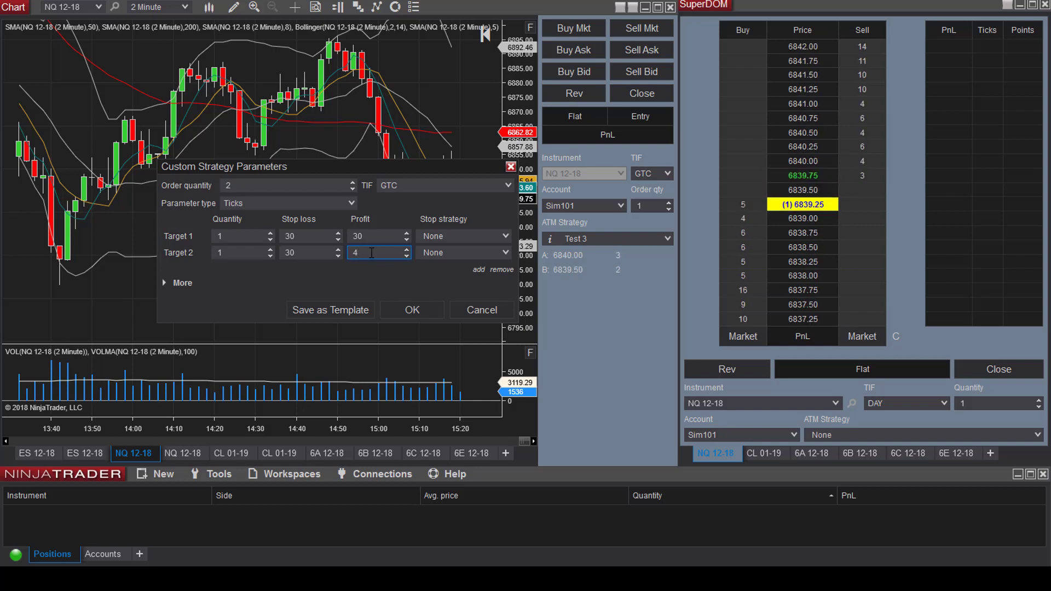
click(327, 310)
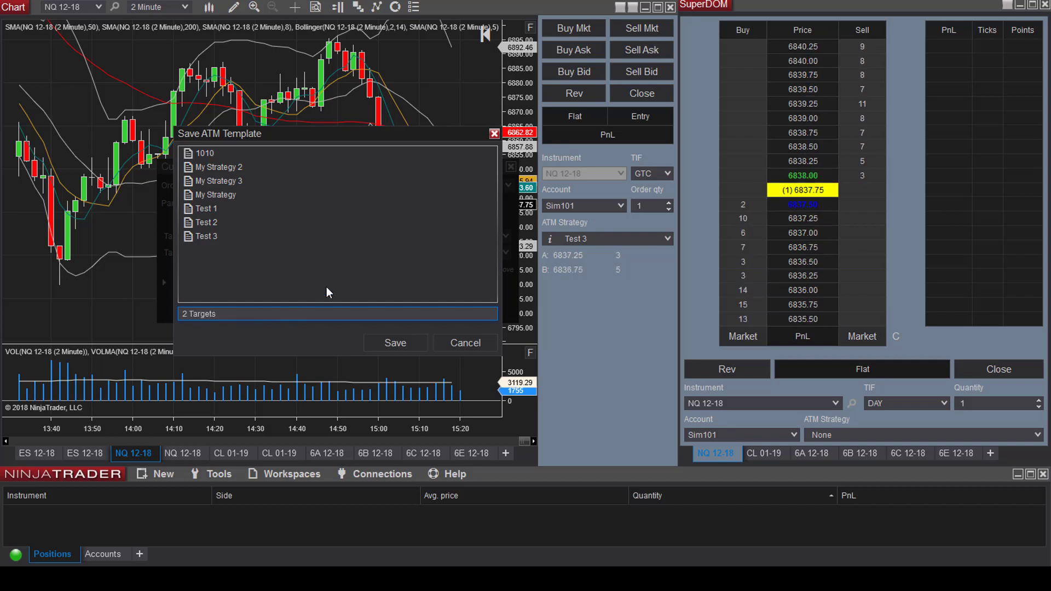
Save and apply the '2 Targets' template, confirming it is selected with quantity 2
click(391, 342)
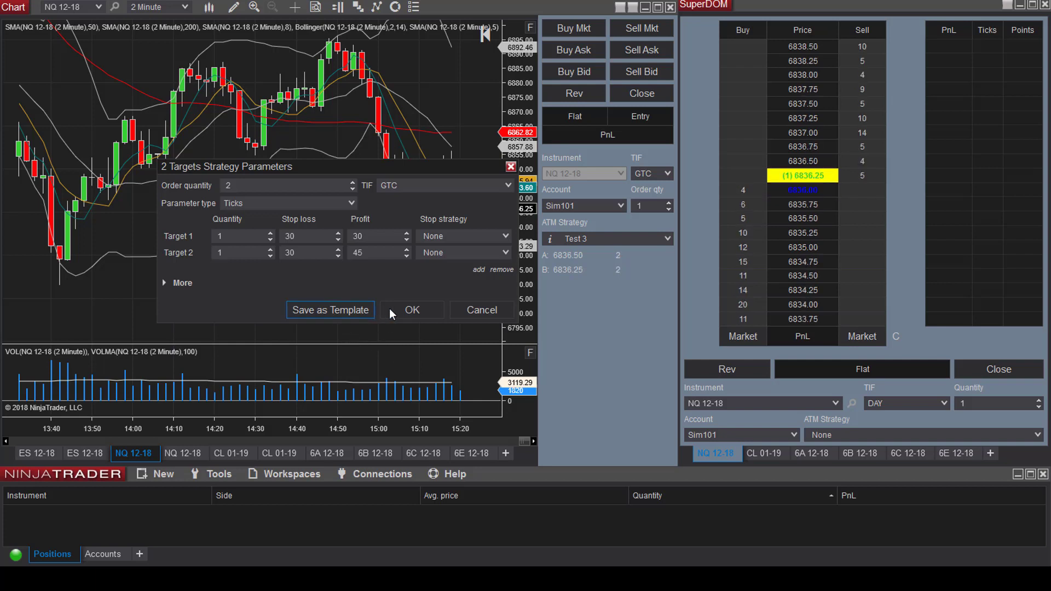
click(385, 308)
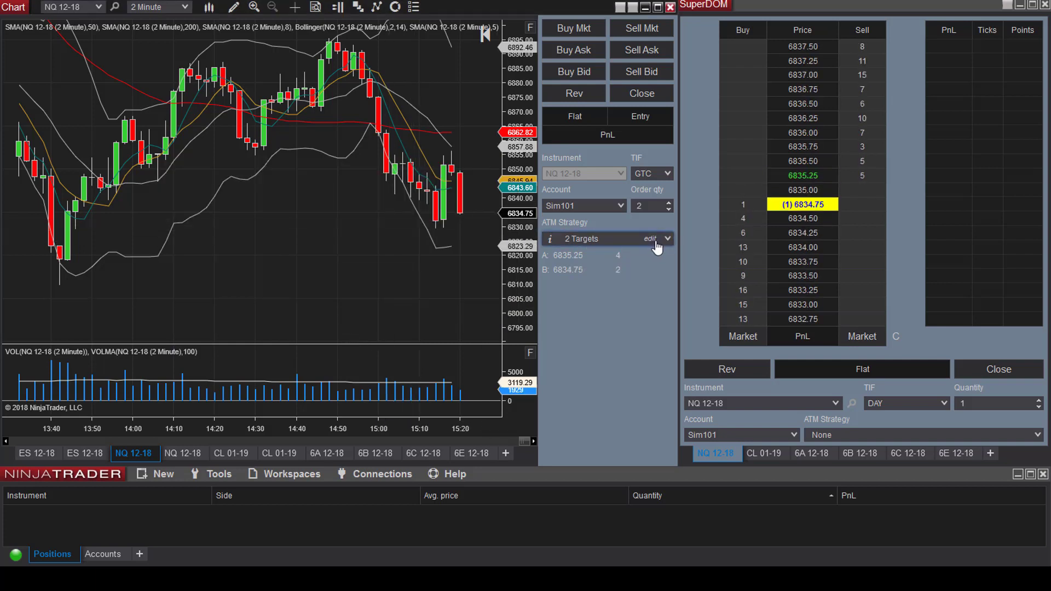
scroll(367, 263, down, 2)
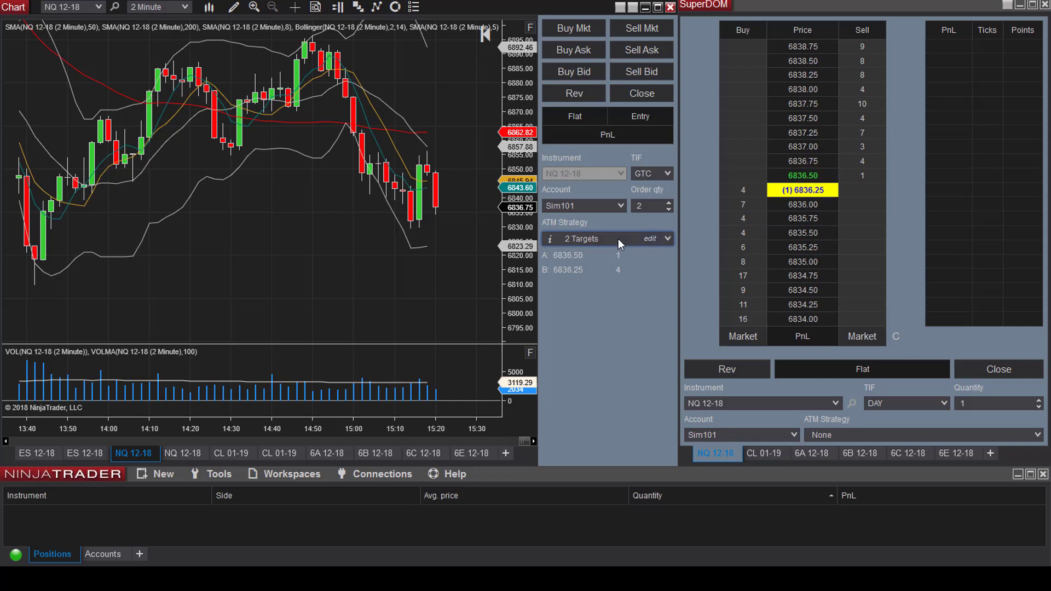
click(668, 238)
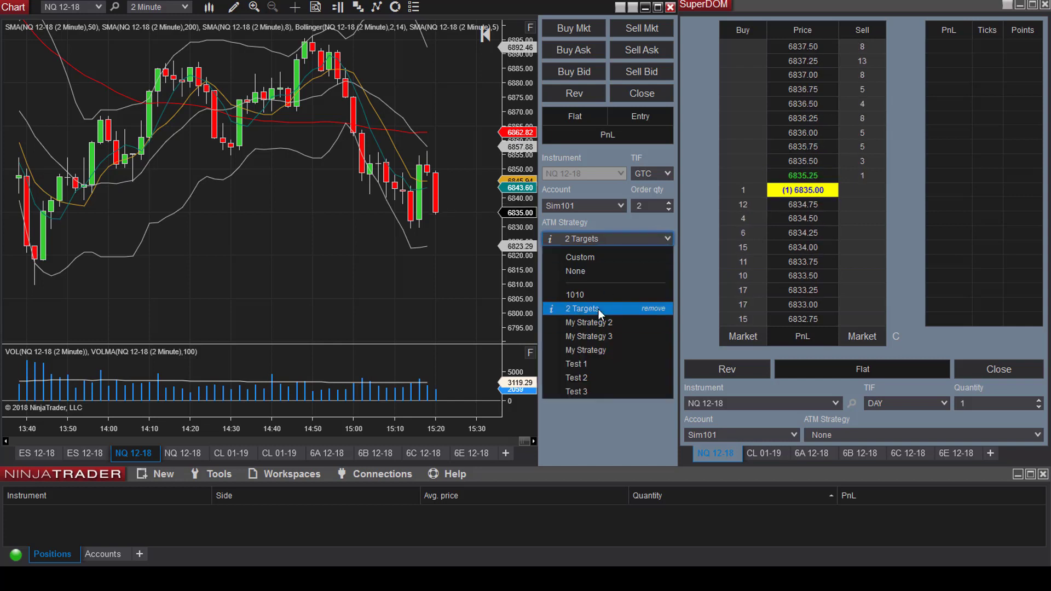
click(599, 310)
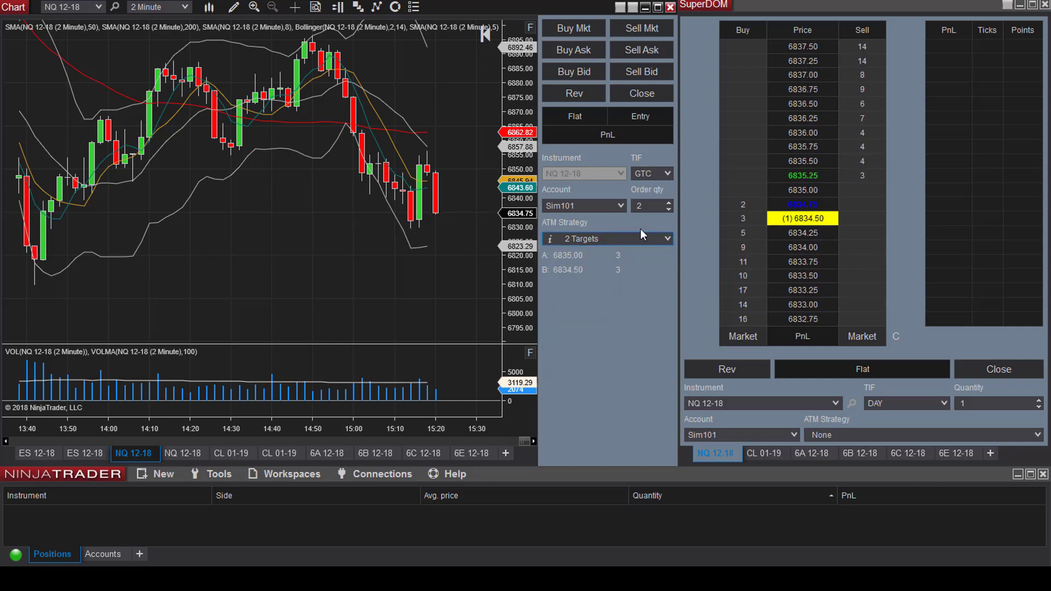
Sell 2 NQ at market with 2 Targets; move stop to 6856.50, targets to 6814.50 and 6826.00
click(642, 29)
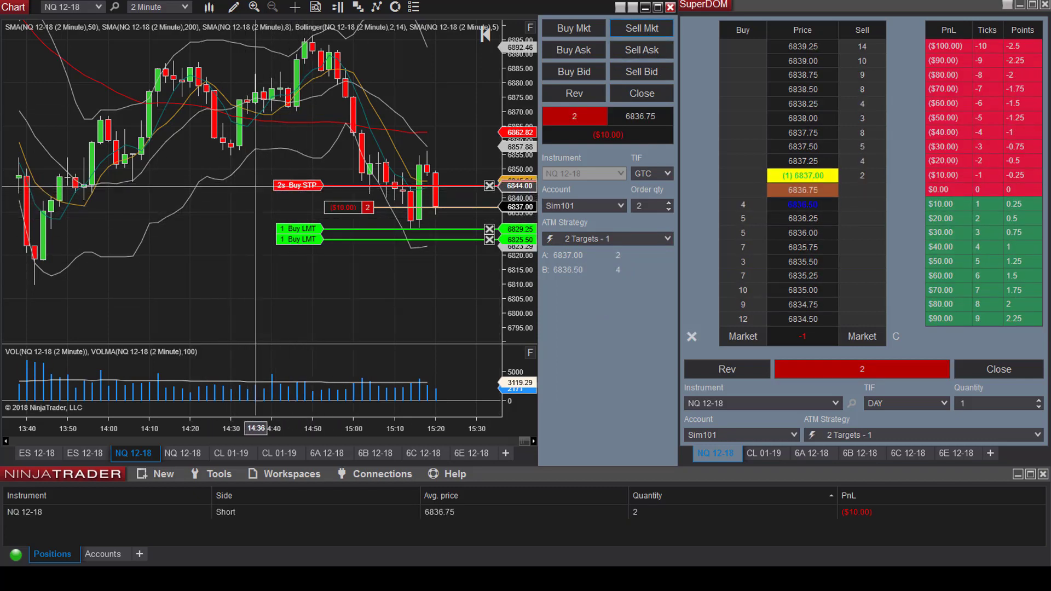
drag(300, 185, 296, 151)
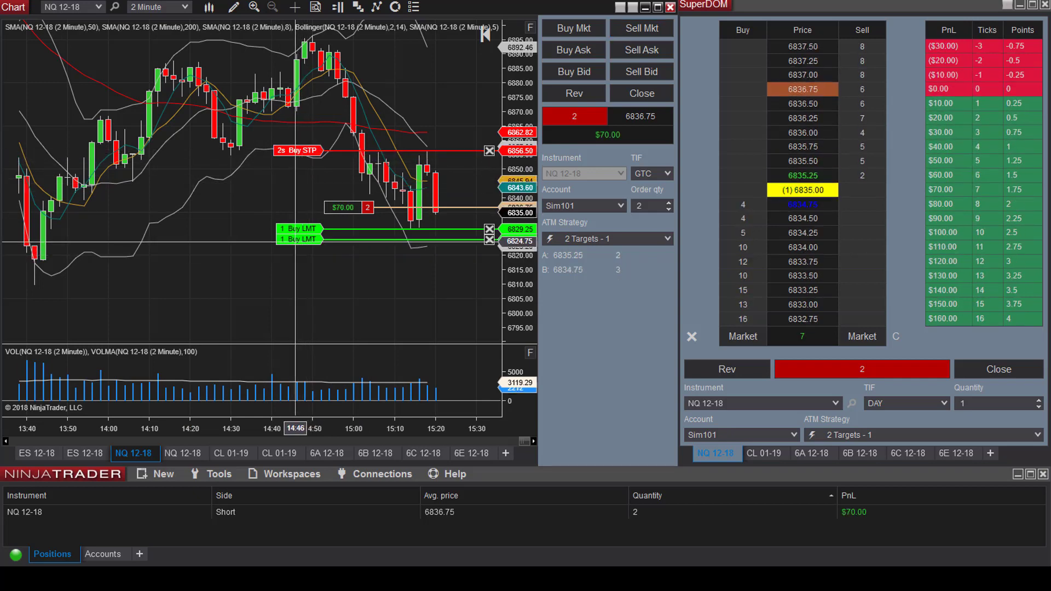
drag(293, 263, 298, 271)
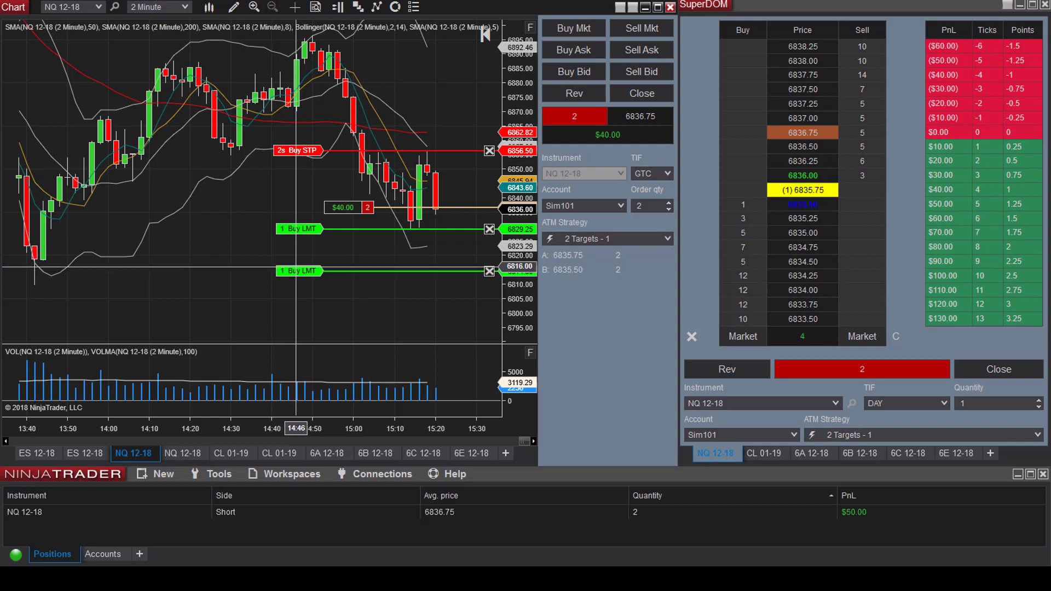
drag(303, 228, 302, 238)
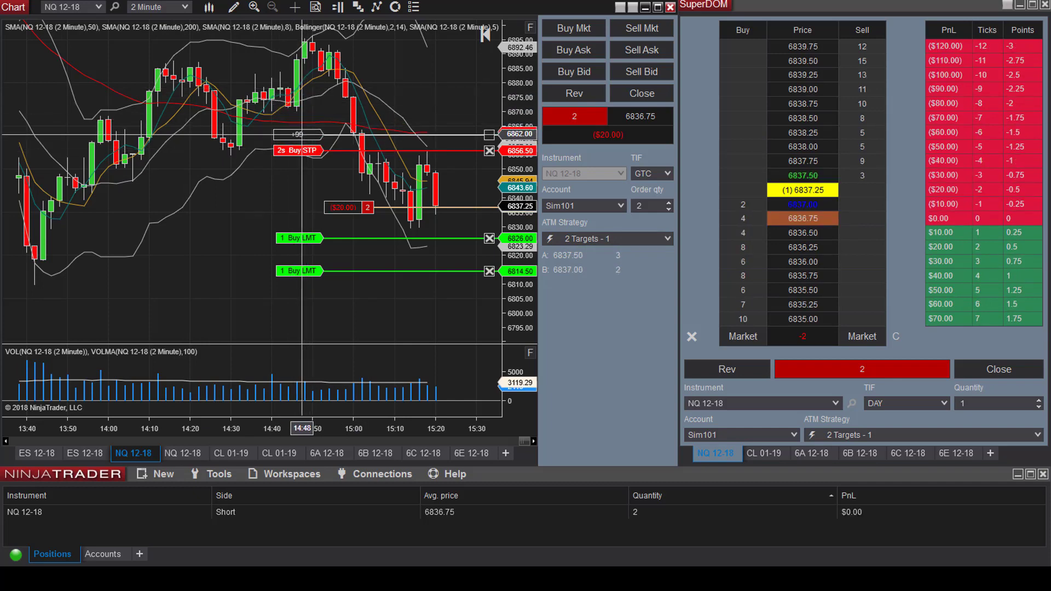
Reposition the short's stop order to 6857.00
click(297, 147)
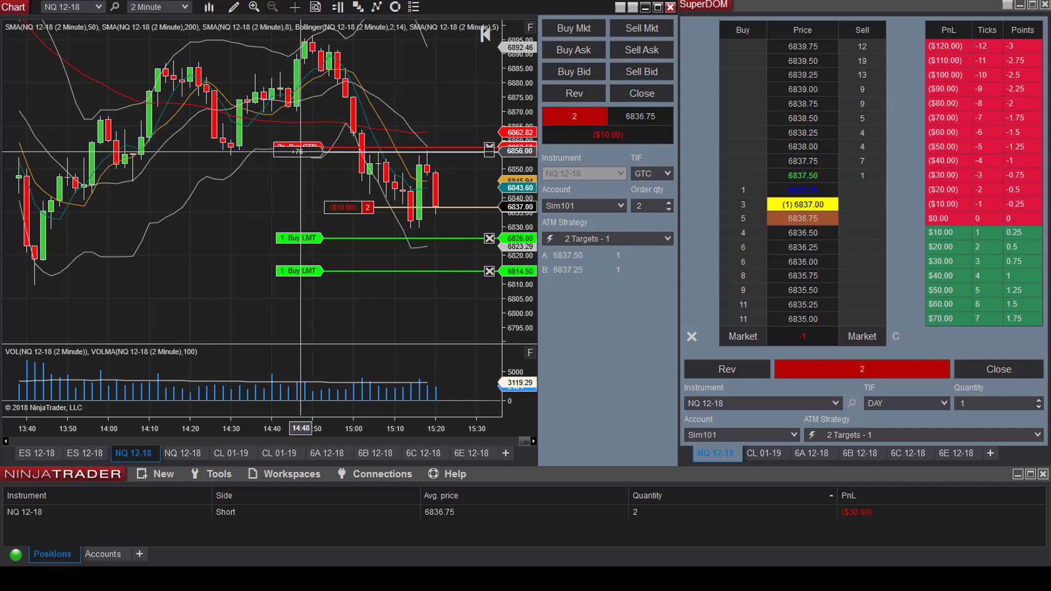
click(299, 148)
click(298, 148)
click(298, 148)
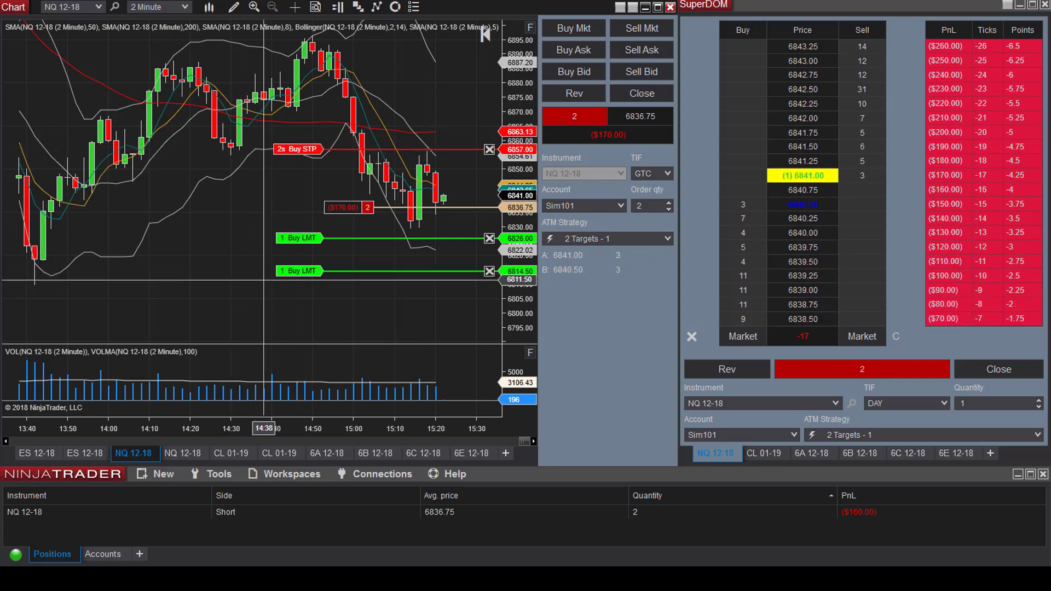
scroll(240, 279, down, 5)
scroll(255, 300, up, 5)
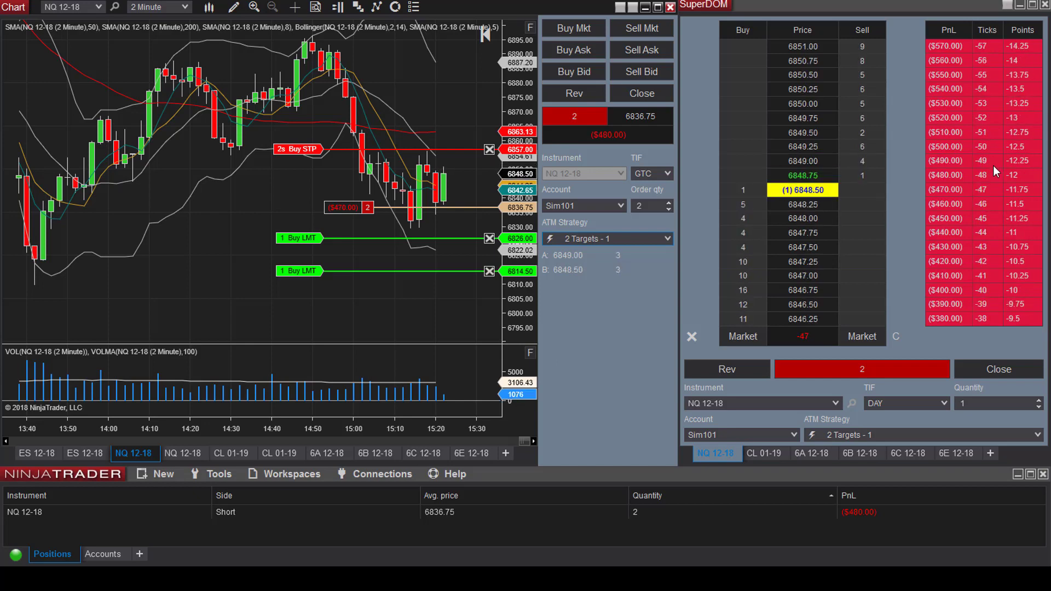
Close the short, sell 2 contracts at market again, and lower the far target to 6815.75
click(645, 97)
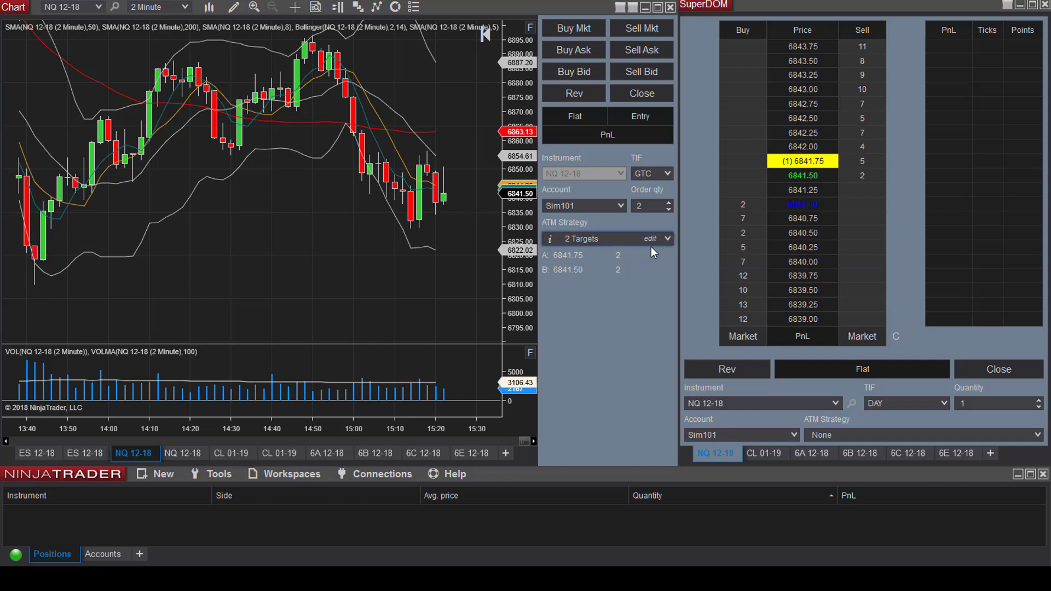
click(641, 30)
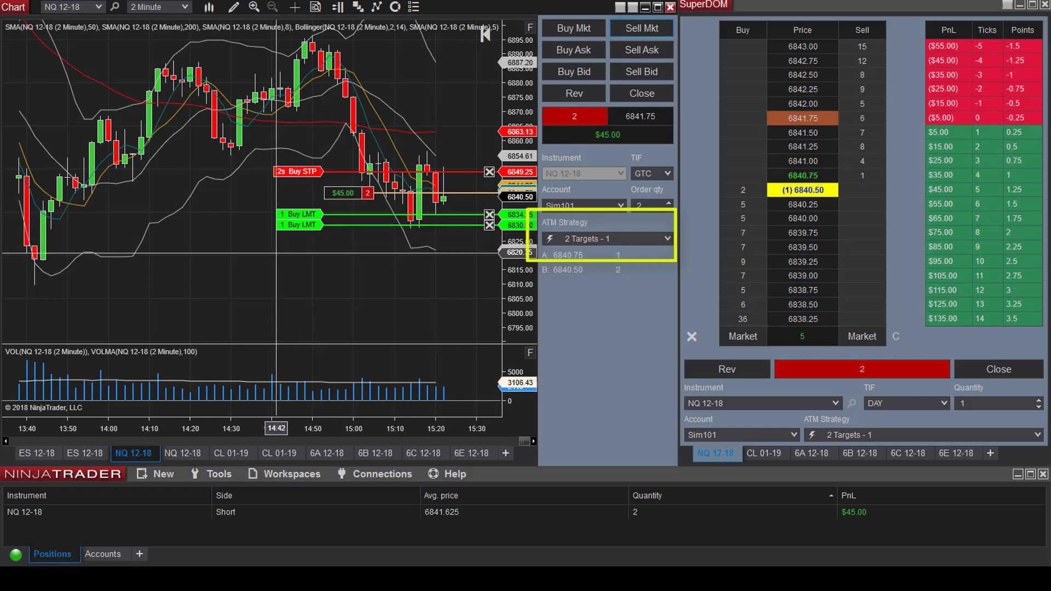
drag(301, 224, 301, 268)
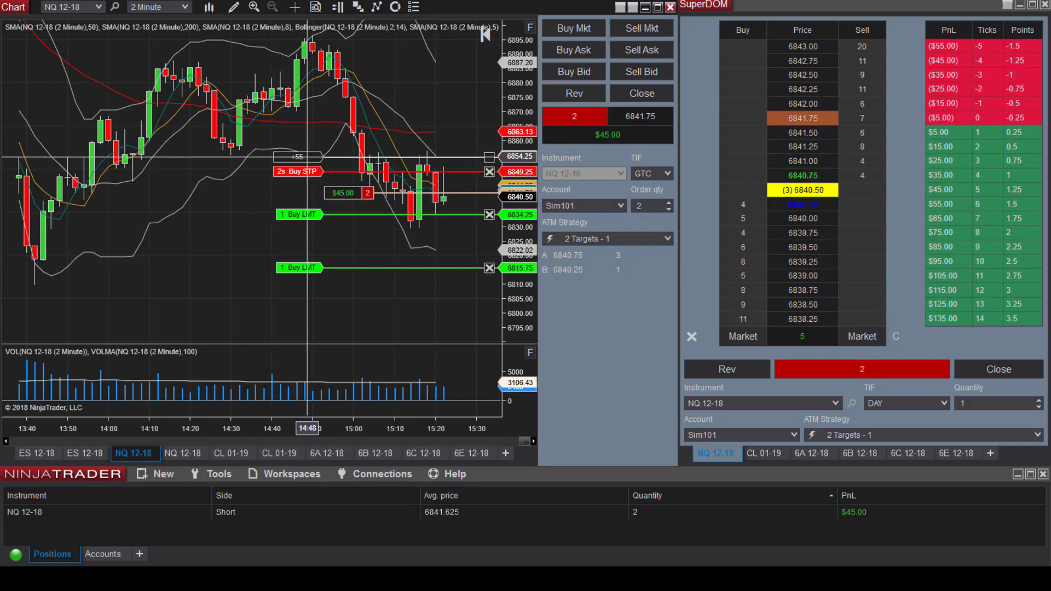
Raise the stop to 6854.75 and set the two profit targets to 6833.00 and 6827.75
drag(301, 171, 301, 155)
drag(332, 214, 329, 230)
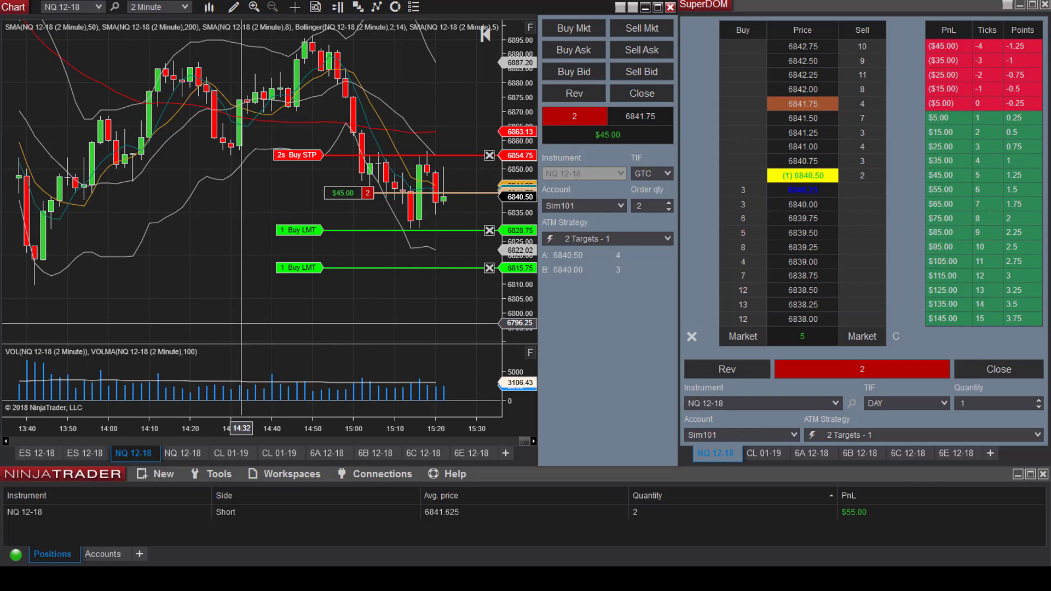
drag(307, 230, 307, 217)
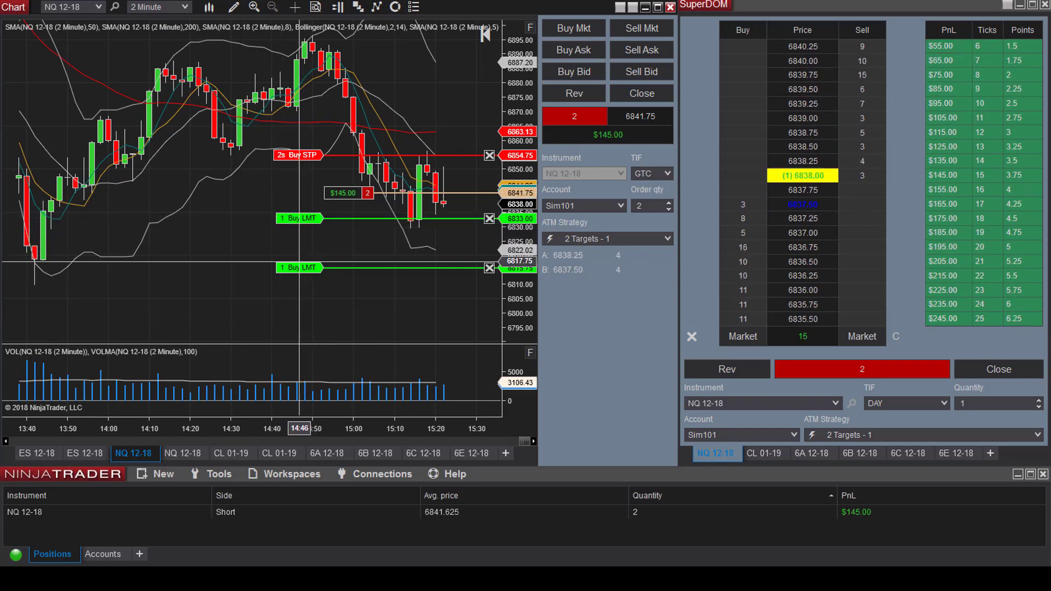
drag(310, 234, 310, 233)
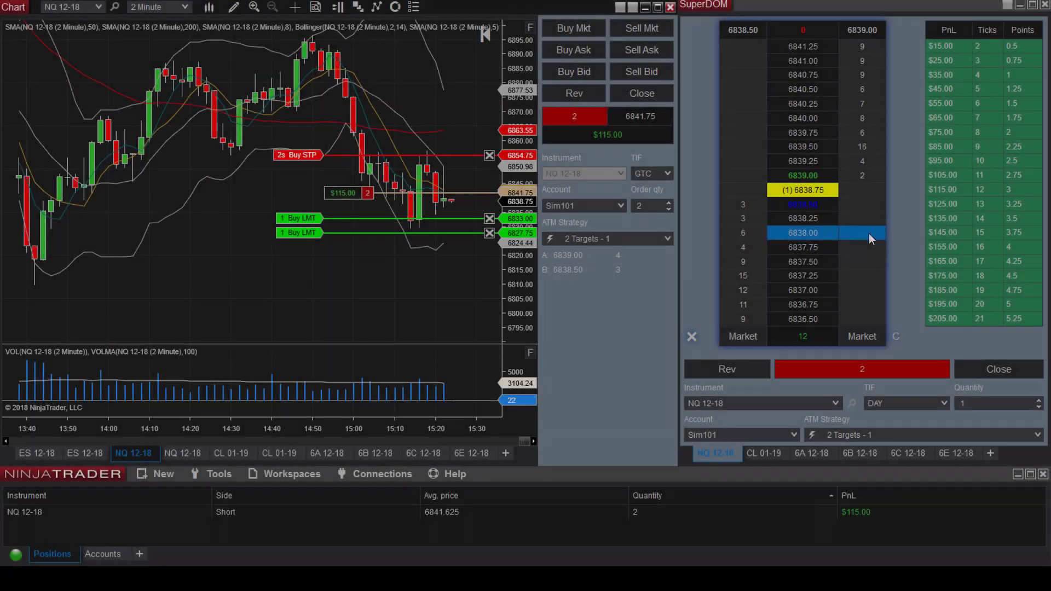
Scroll the SuperDOM to the 6833.00 and 6827.75 Buy LMT rows, then recentre on the last price
scroll(808, 247, up, 10)
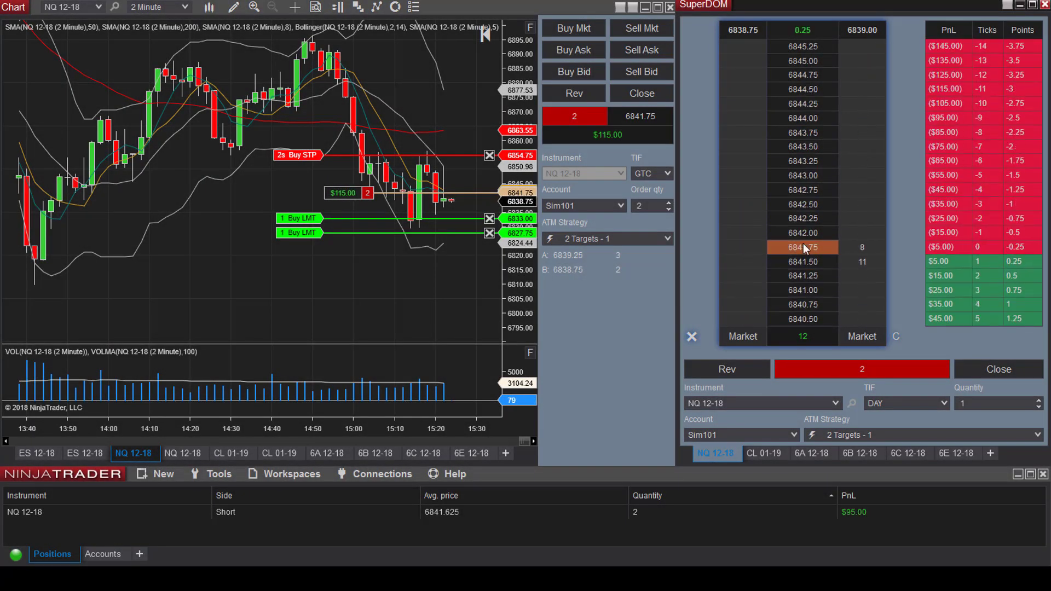
scroll(804, 244, down, 12)
scroll(800, 243, down, 7)
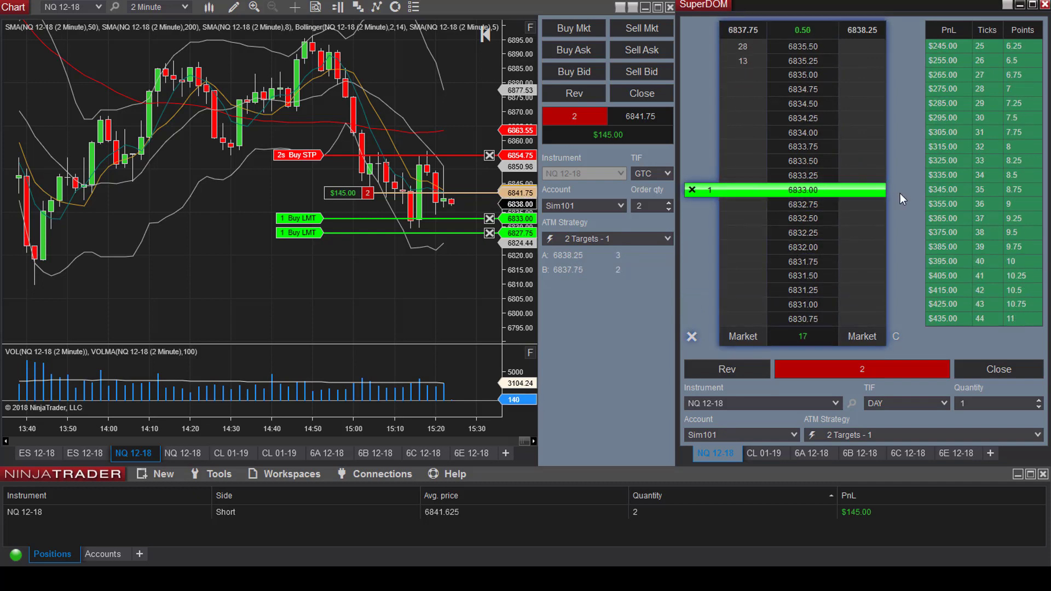
scroll(936, 190, up, 3)
scroll(822, 235, down, 1)
scroll(882, 210, up, 3)
scroll(833, 228, down, 3)
scroll(826, 229, down, 19)
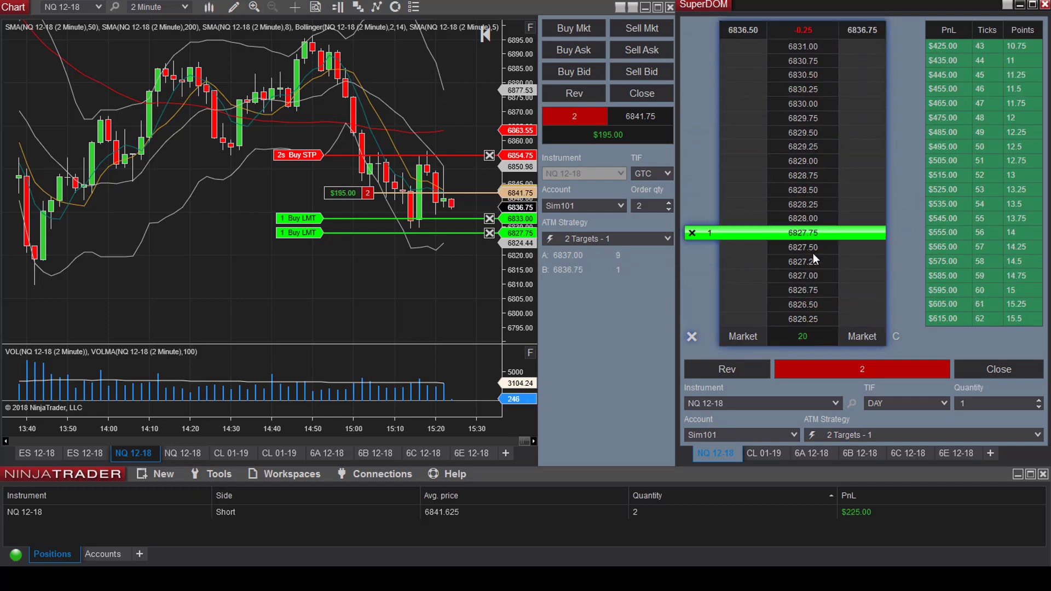
scroll(813, 251, down, 6)
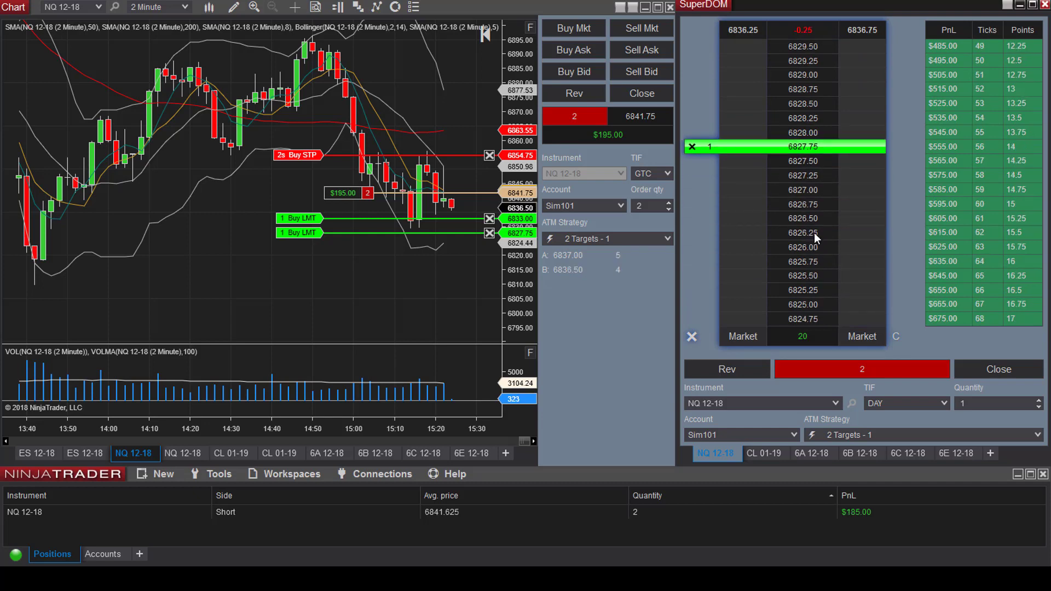
scroll(817, 246, down, 20)
scroll(816, 251, down, 17)
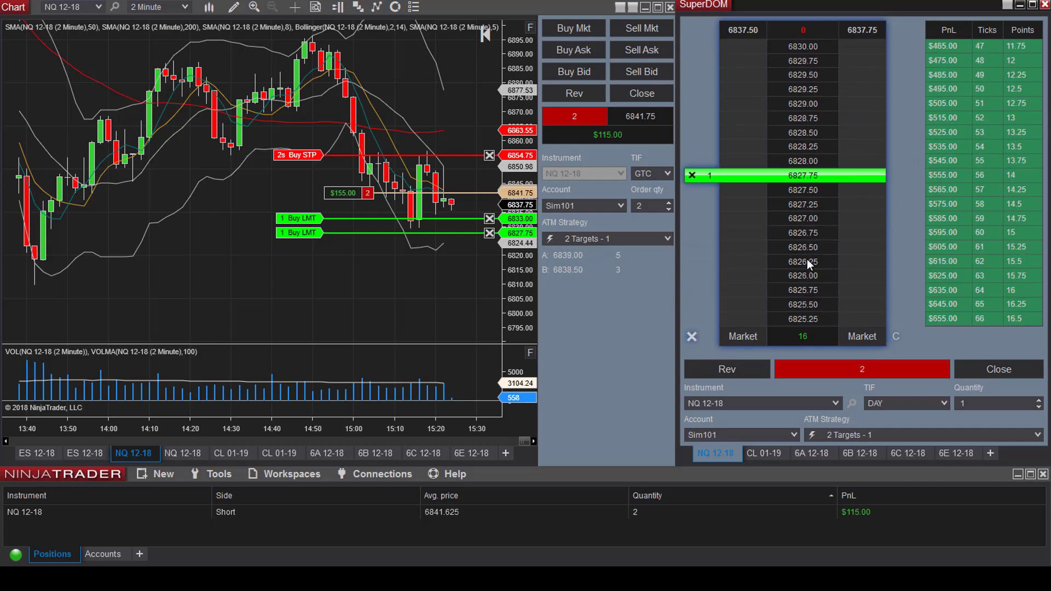
scroll(807, 258, down, 7)
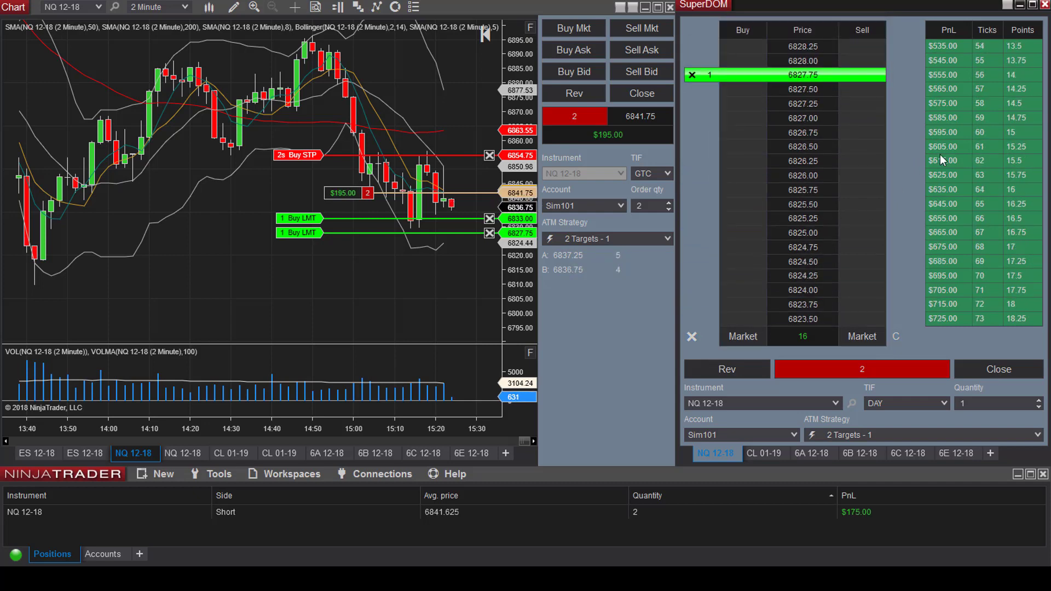
middle_click(830, 250)
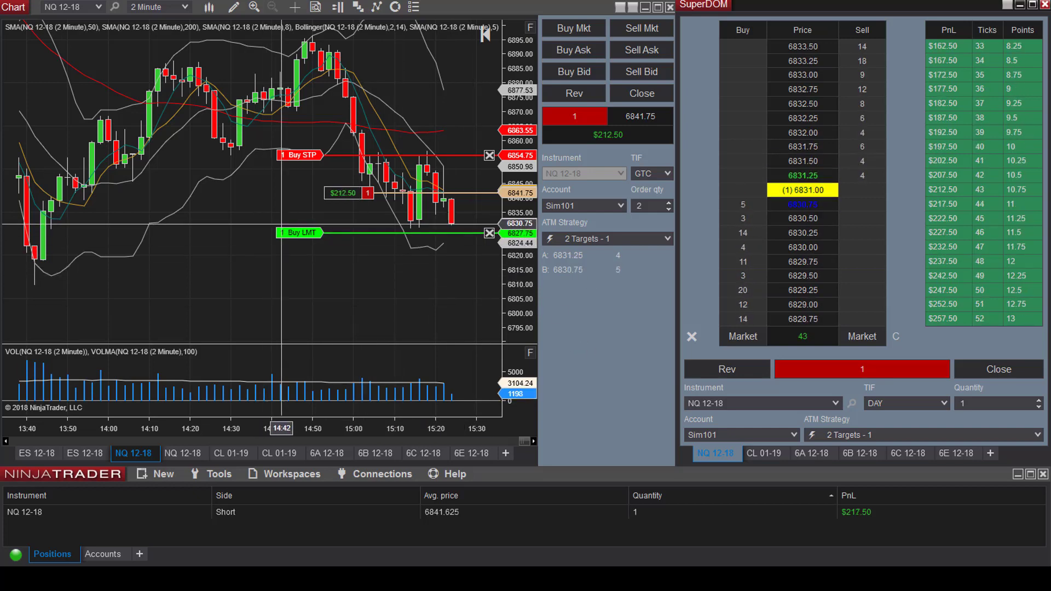
Raise the remaining profit target from 6827.75 to about 6830.50 so it fills
drag(301, 233, 305, 228)
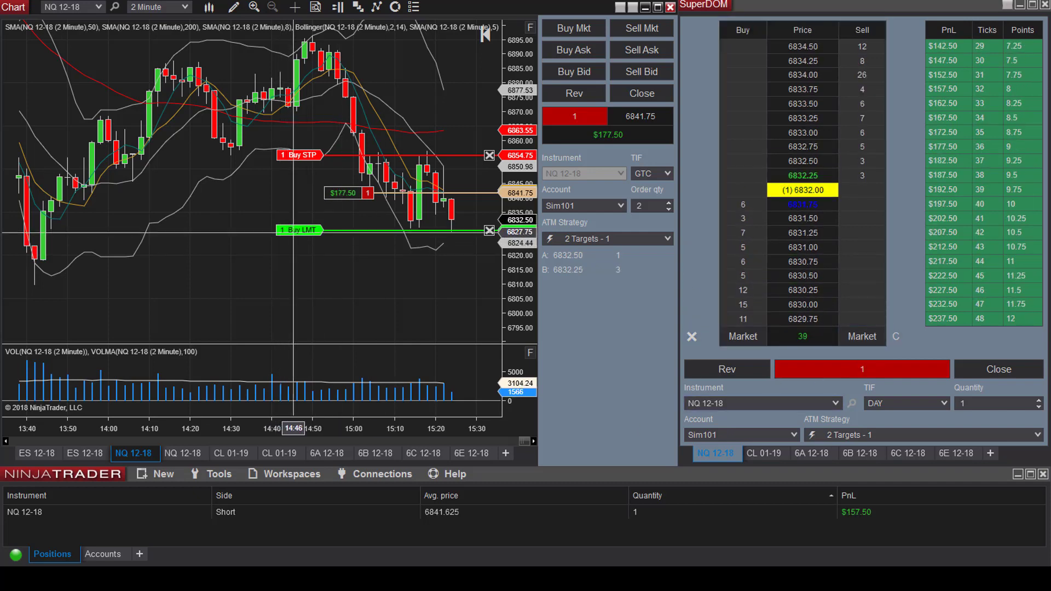
drag(298, 230, 297, 224)
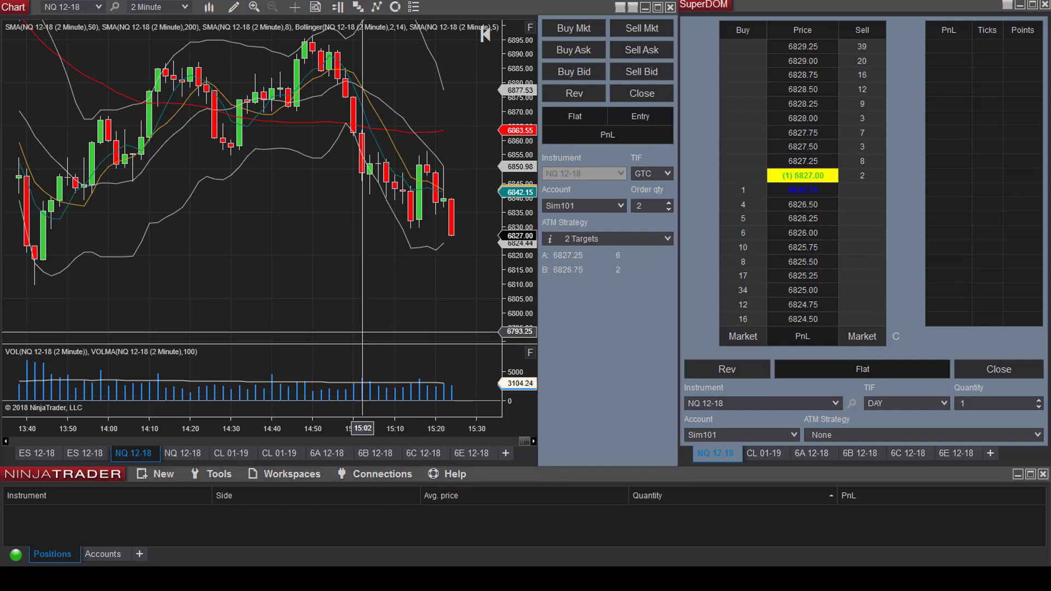
Place a Sell Limit 2 @ 6834.25 order from the chart's context menu
scroll(350, 255, down, 3)
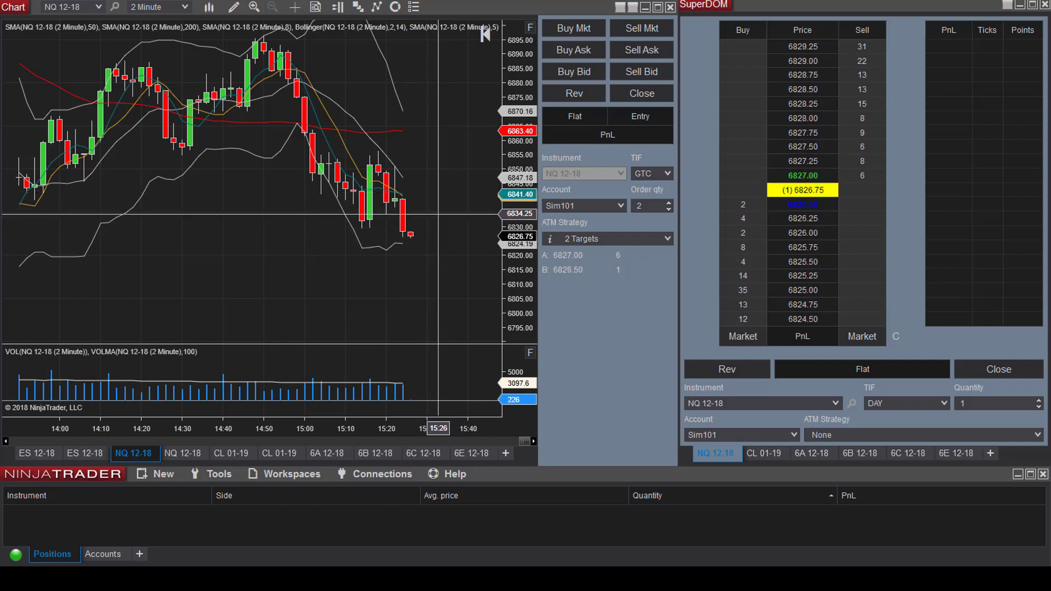
right_click(438, 214)
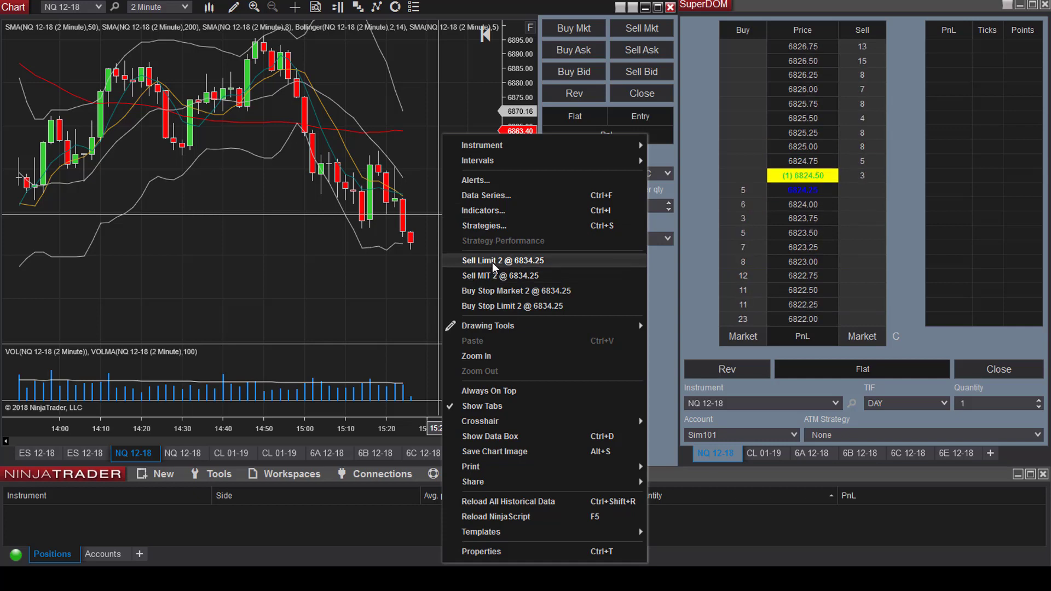
click(541, 262)
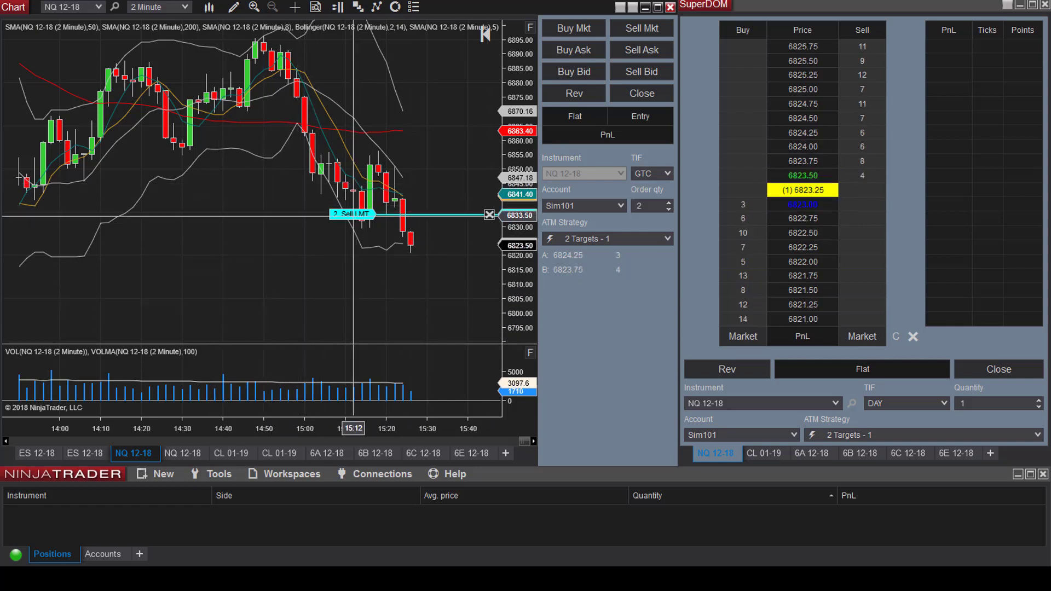
Drag the 2 Sell LMT entry down to about 6824.25, then 6823.50, until it fills
drag(344, 236, 328, 237)
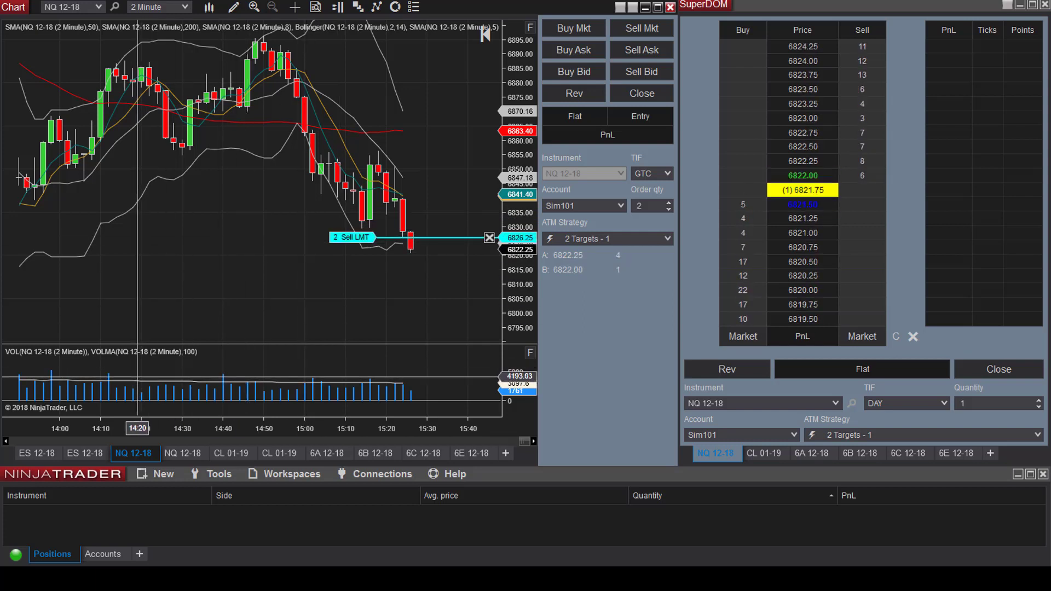
drag(354, 237, 353, 245)
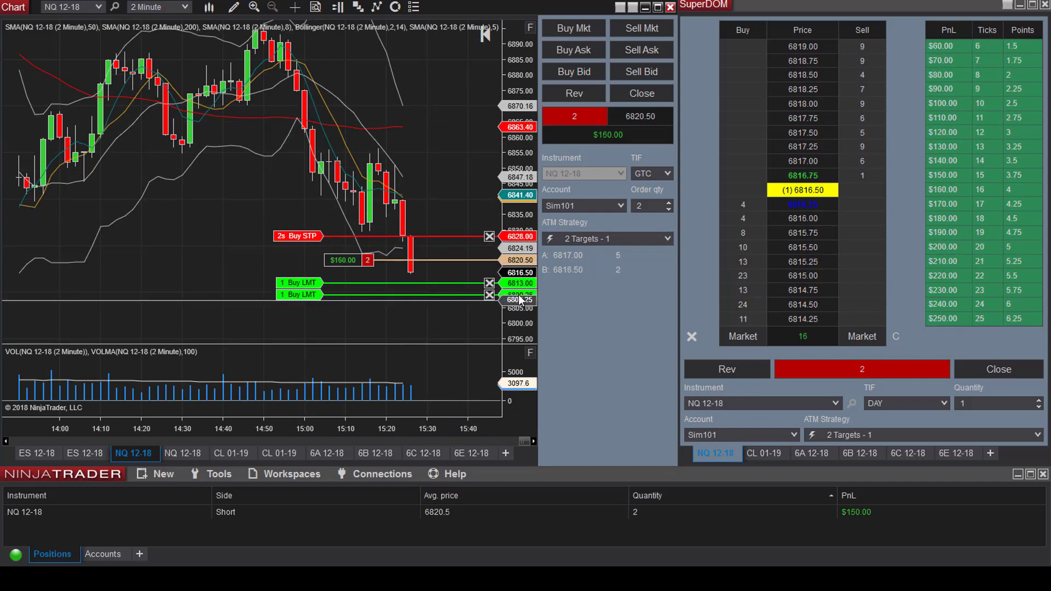
Move the profit targets to 6815.50 and 6811.00 and raise the stop to 6829.25
drag(517, 301, 517, 213)
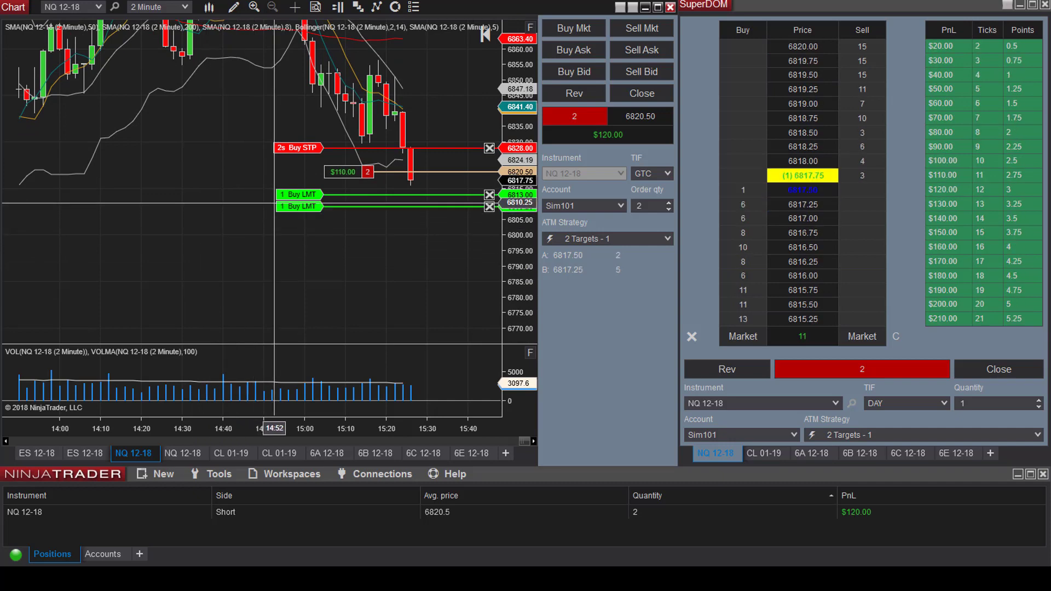
drag(304, 186, 273, 188)
drag(304, 149, 304, 144)
Raise the remaining target to 6814.00 then 6816.75, then close the last contract with Close
drag(522, 285, 522, 244)
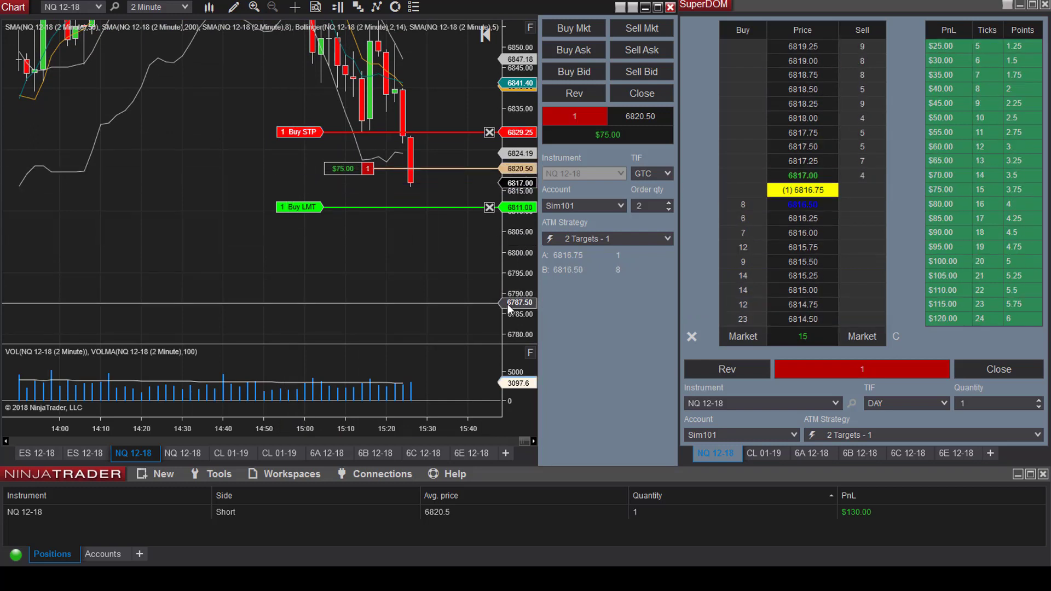
drag(301, 207, 301, 194)
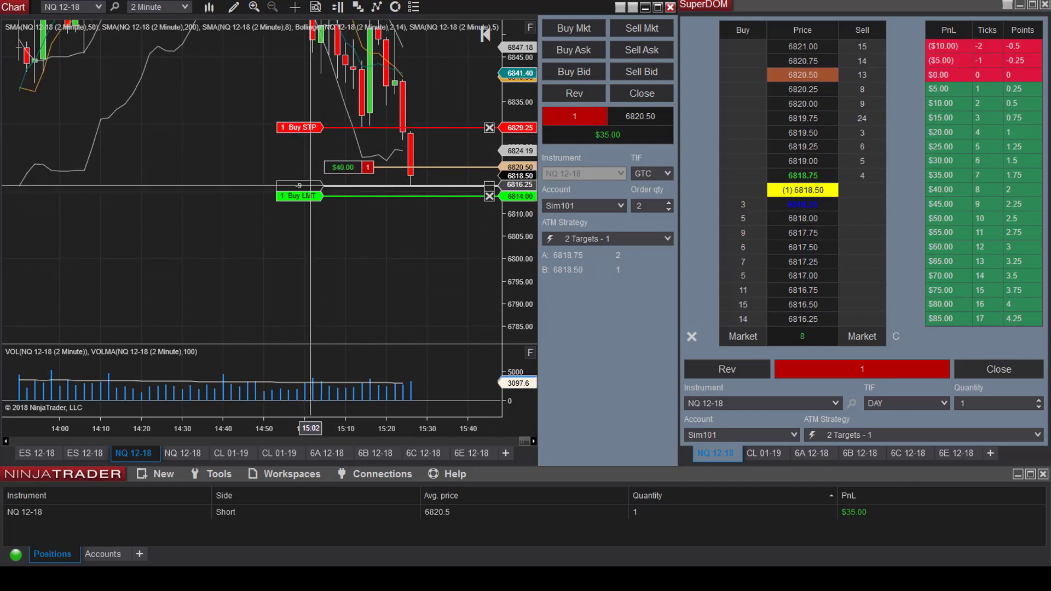
drag(311, 185, 310, 183)
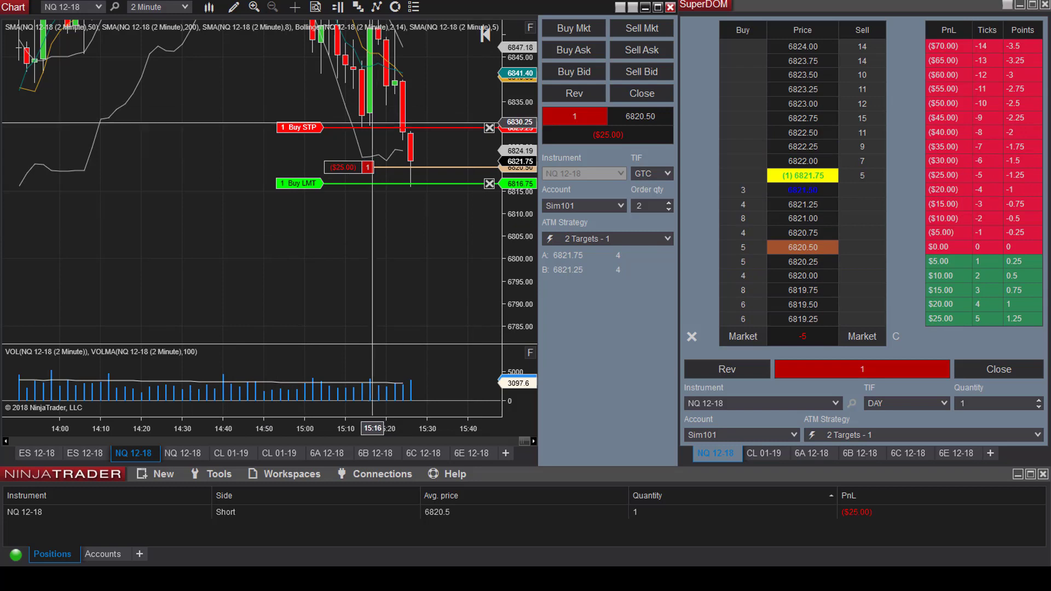
click(643, 97)
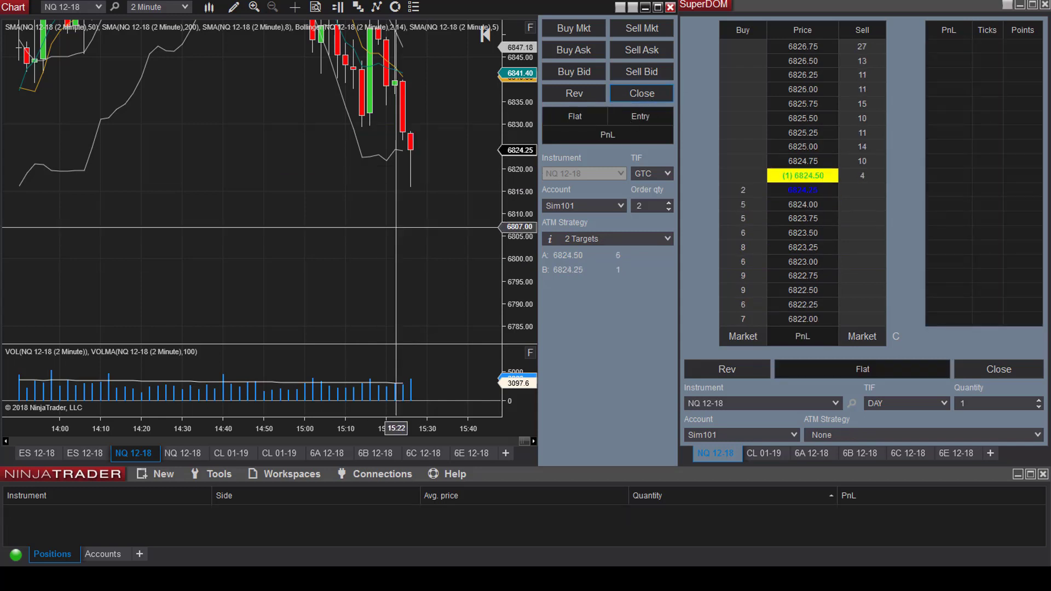
Place a Buy Stop Market 2 @ 6839.50 order from the chart's context menu
drag(523, 134, 511, 228)
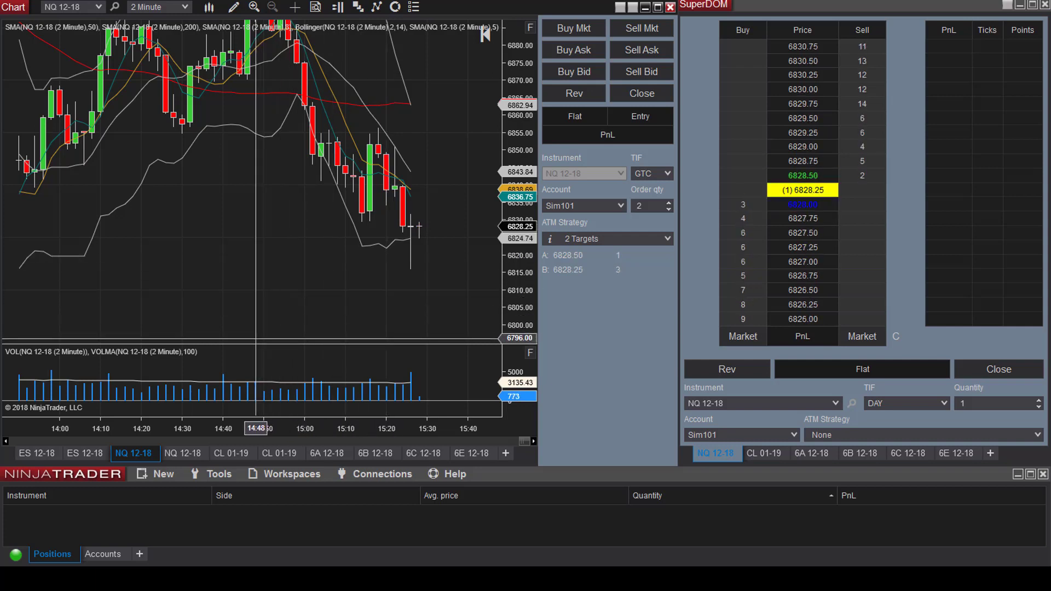
right_click(440, 188)
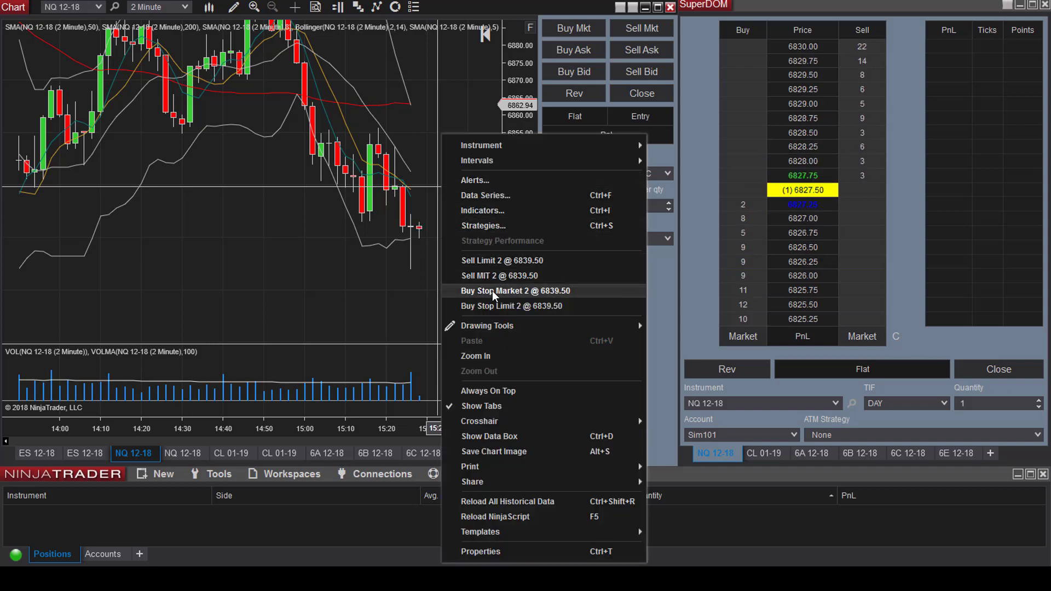
click(495, 290)
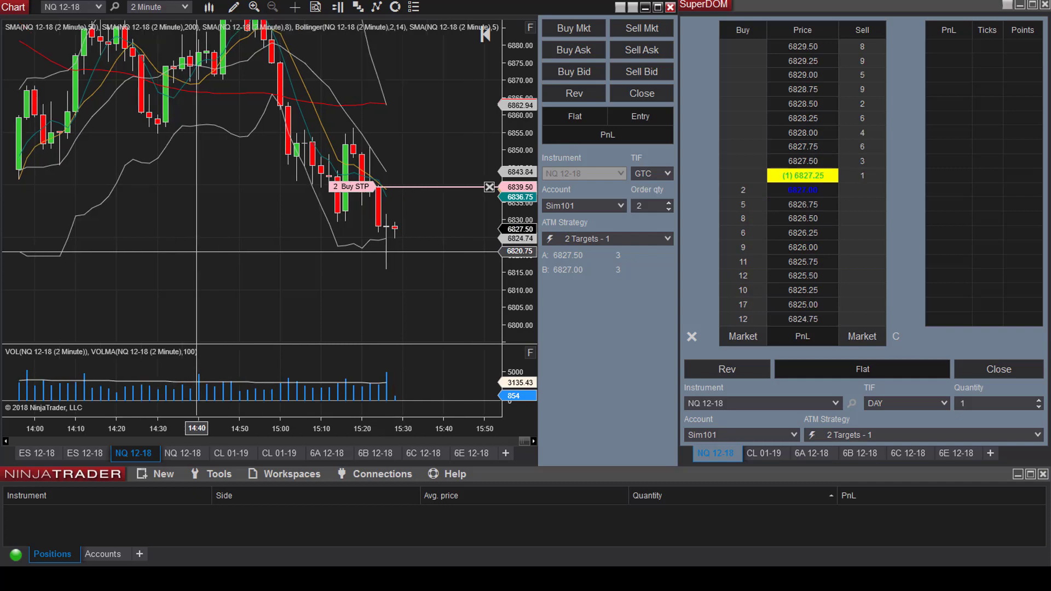
Lower the 2 Buy STP entry to 6832.25 so it fills
scroll(216, 247, left, 1)
scroll(310, 230, left, 1)
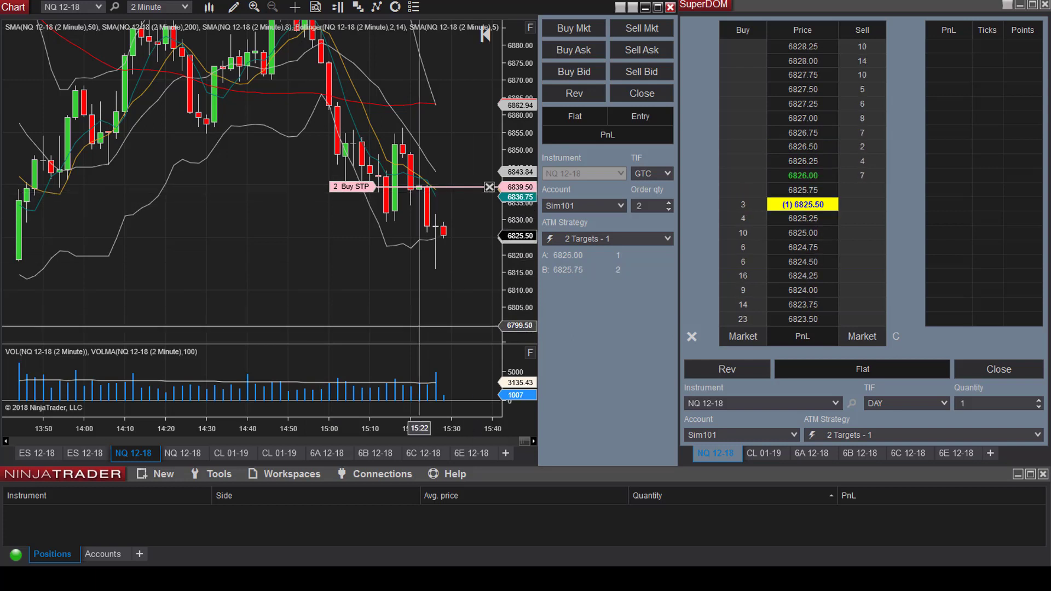
drag(352, 186, 347, 213)
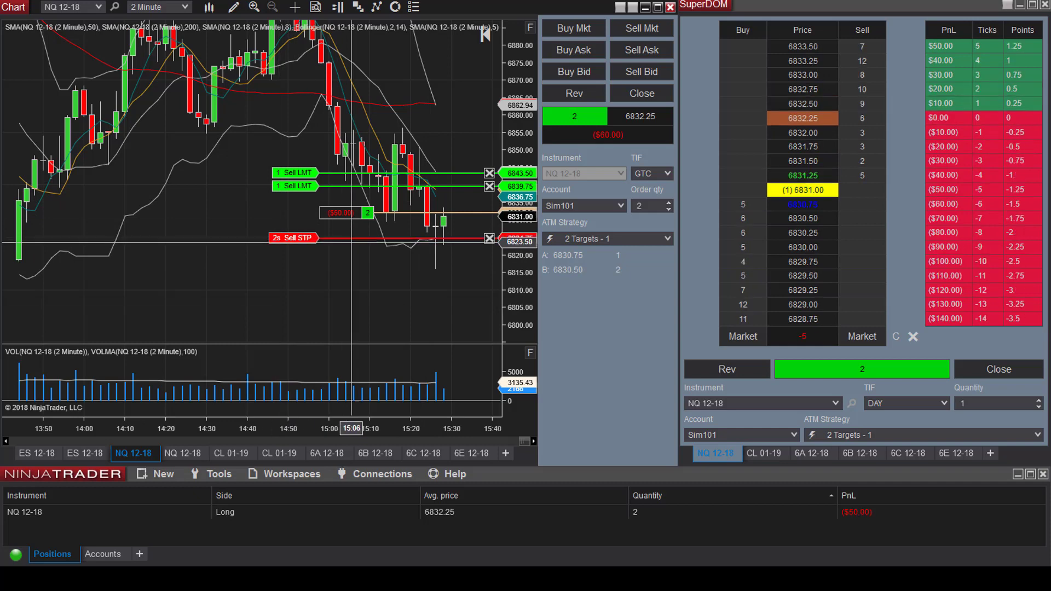
Set the long's stop to 6824.75 and lower the Sell LMT targets to 6838.00 and 6834.75
drag(286, 237, 286, 238)
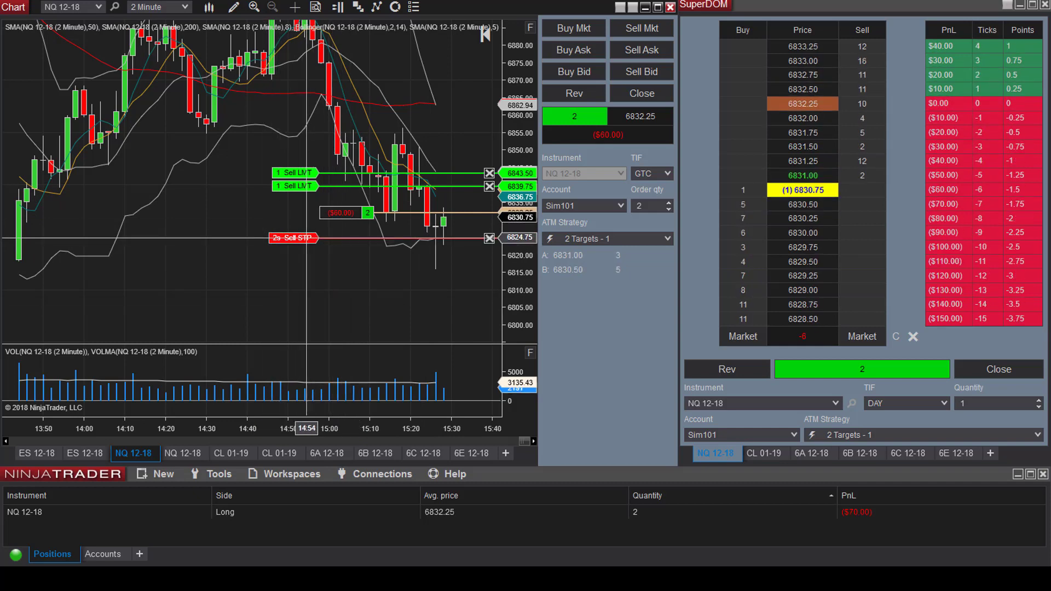
drag(303, 190, 294, 162)
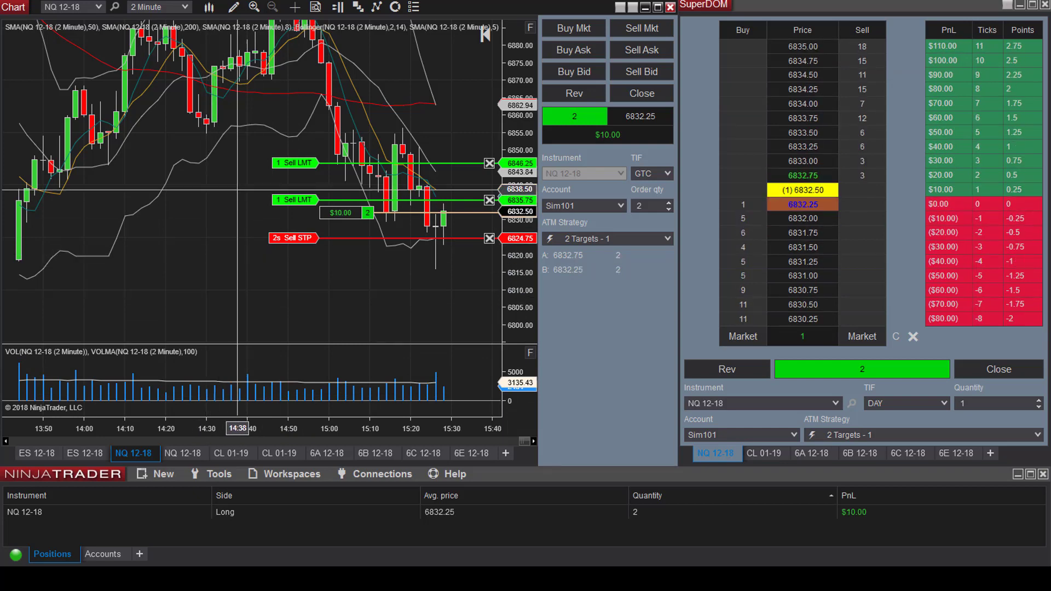
drag(308, 200, 301, 192)
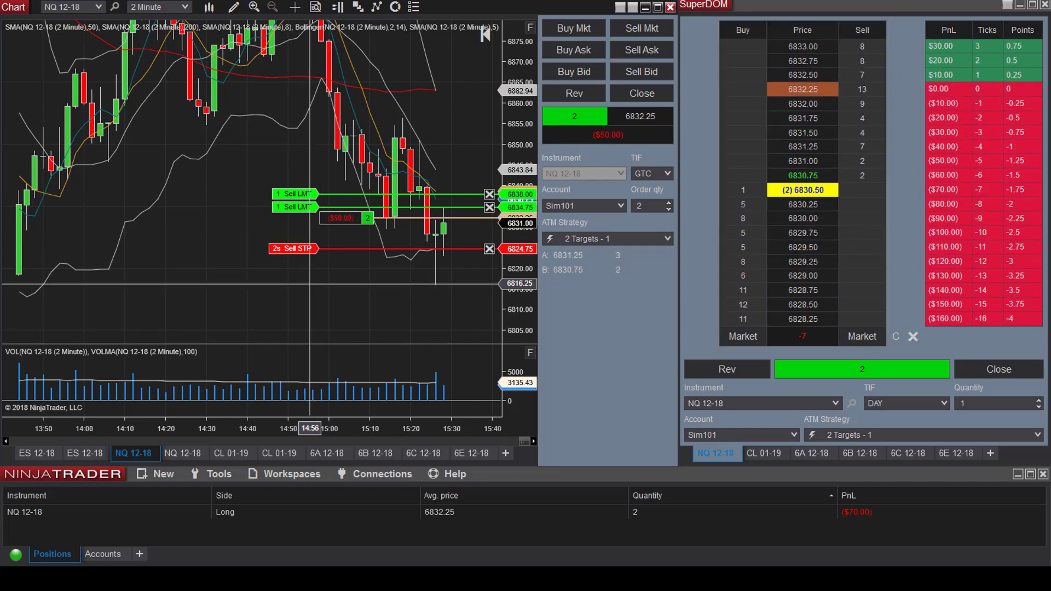
scroll(802, 210, up, 6)
scroll(796, 225, up, 2)
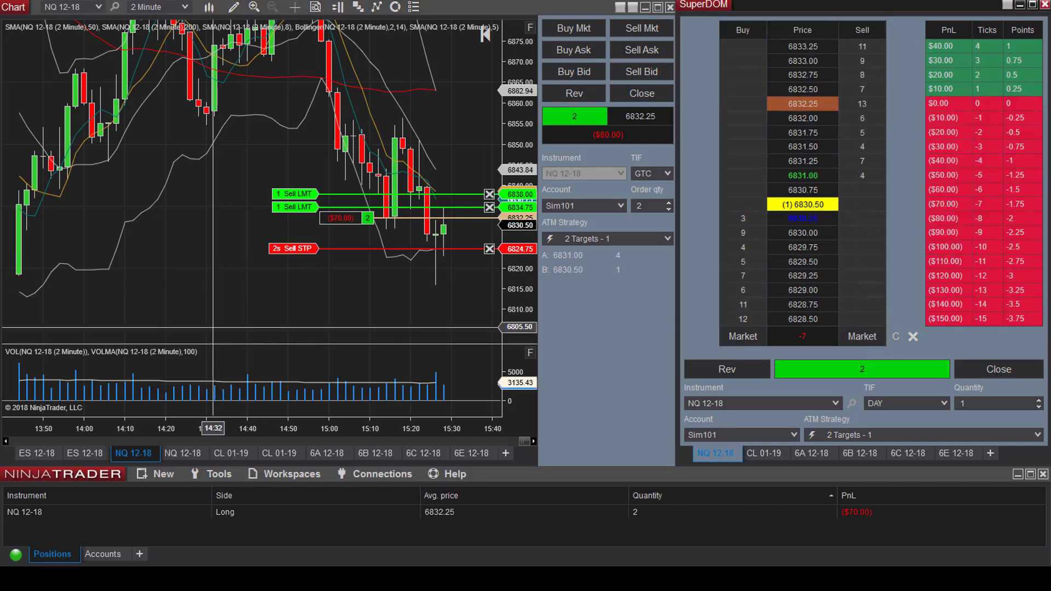